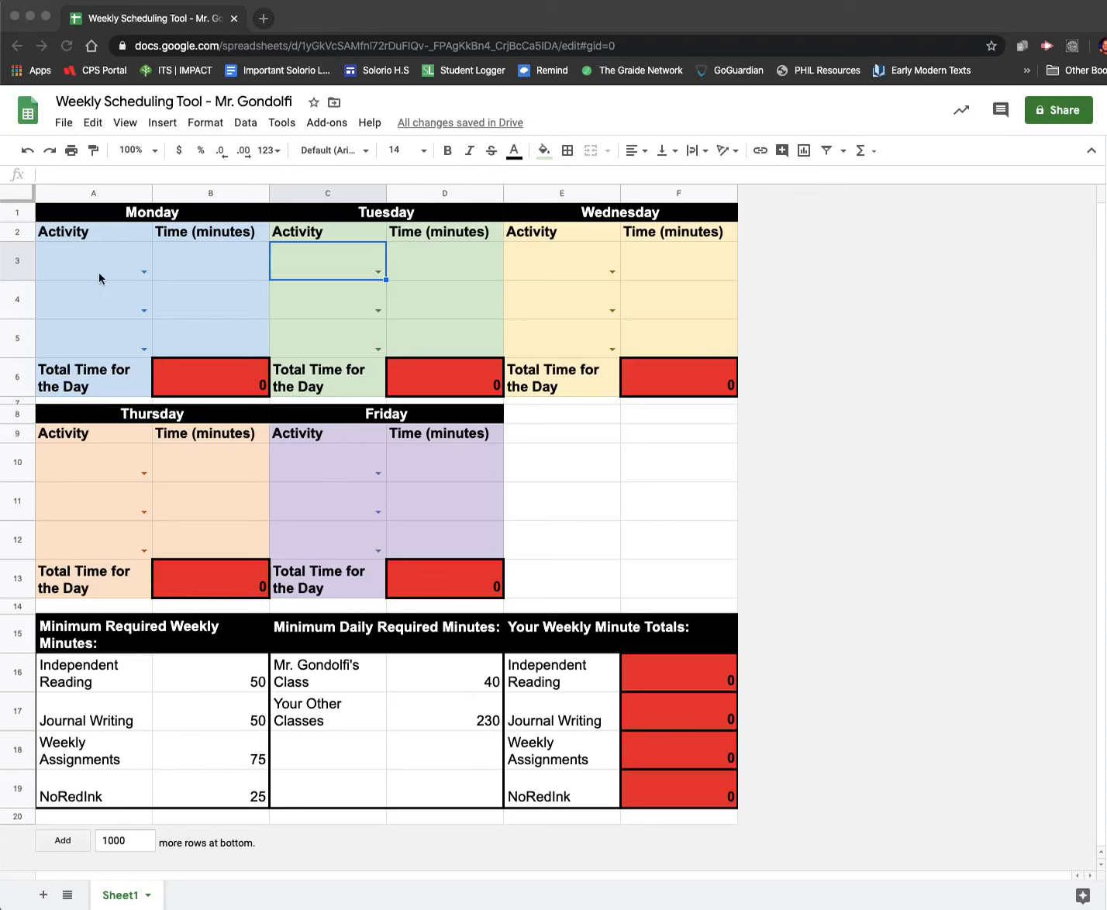
Choose Independent Reading as the first activity for Monday, Wednesday and Friday.
click(143, 277)
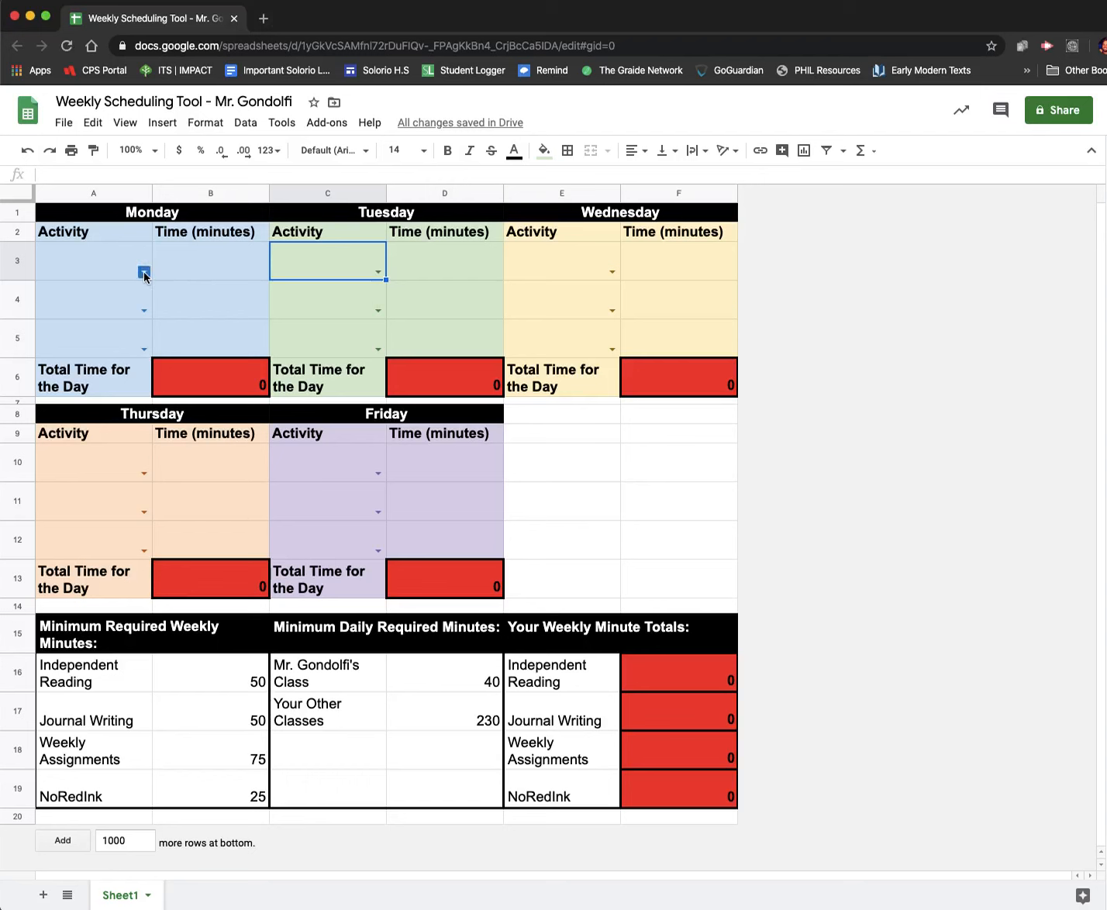
click(143, 273)
click(129, 291)
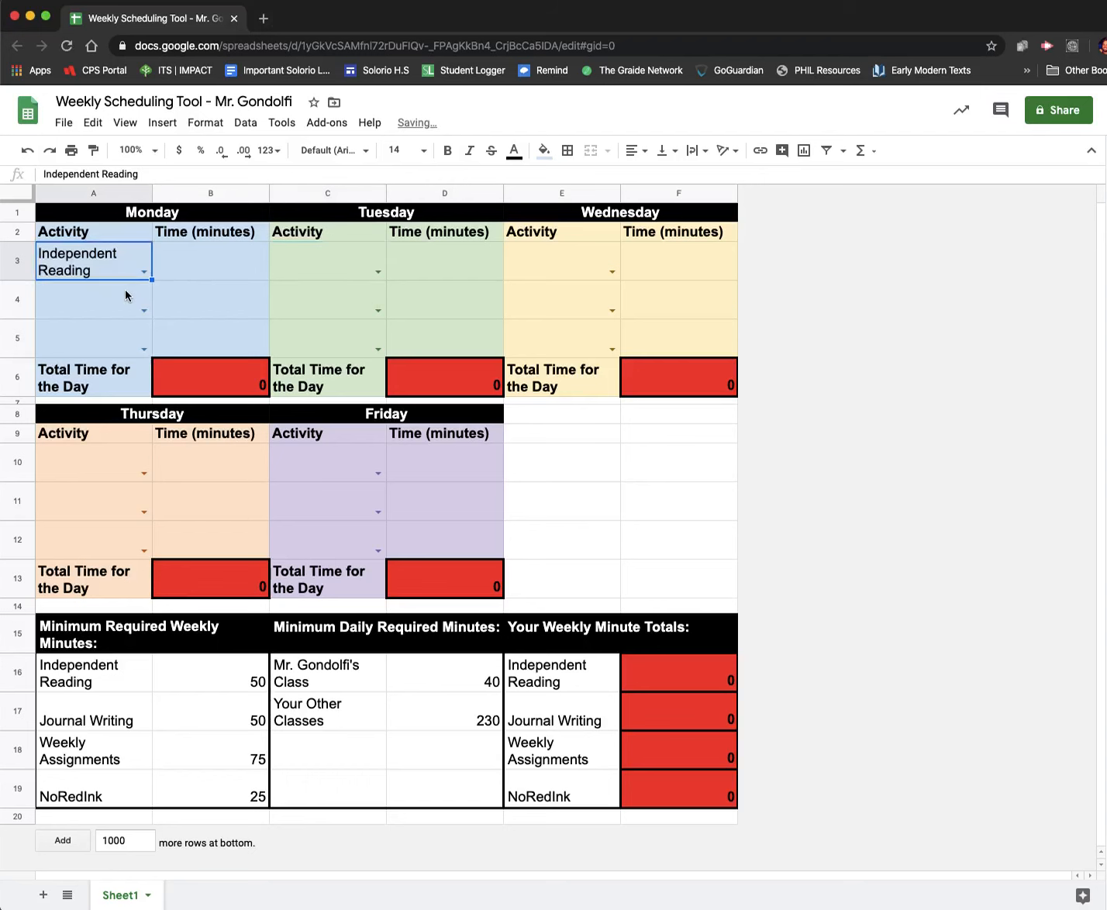
click(610, 267)
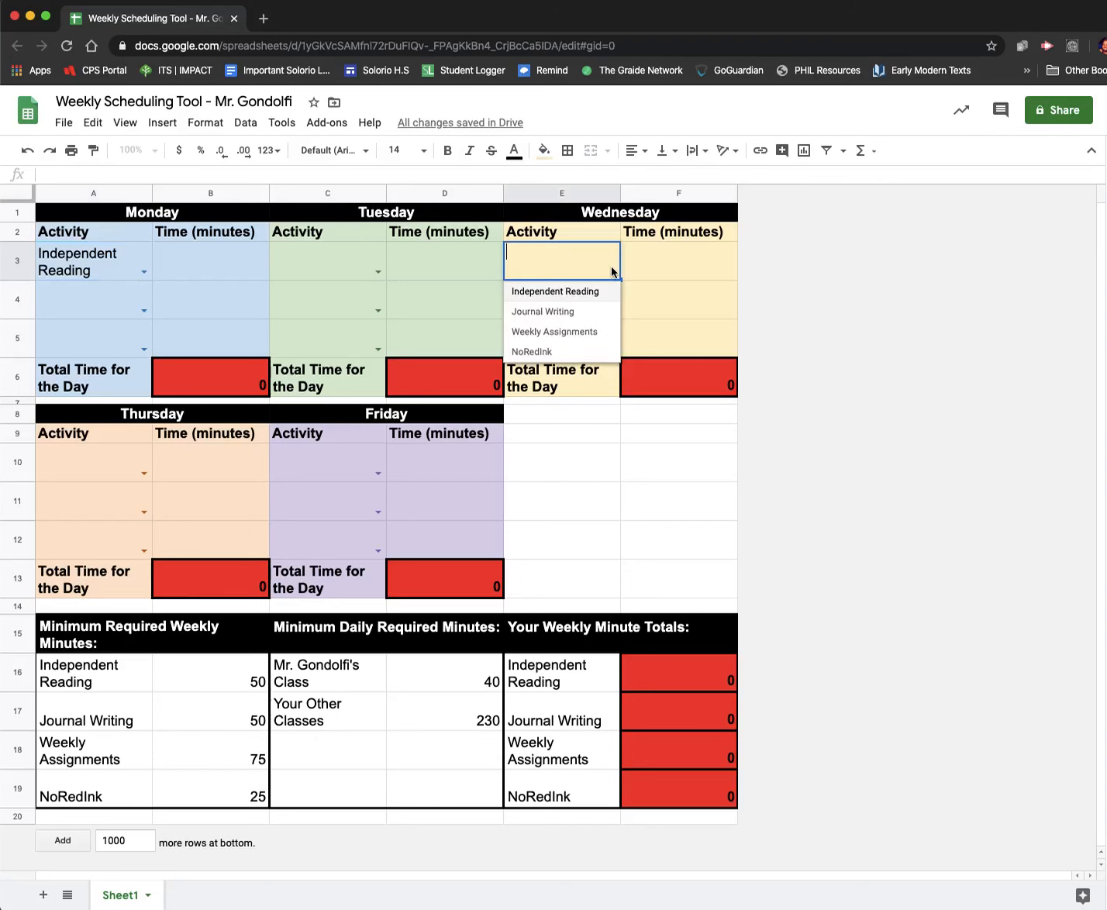
click(586, 299)
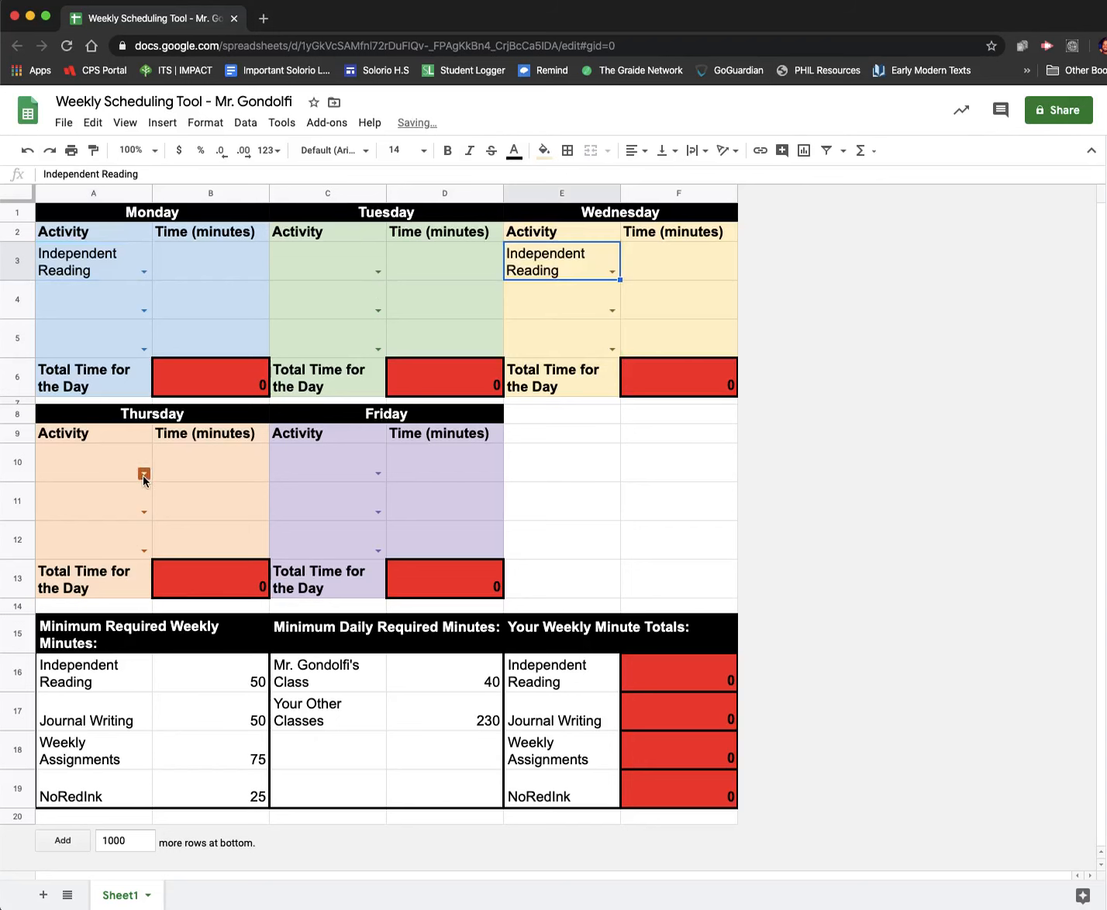
click(378, 475)
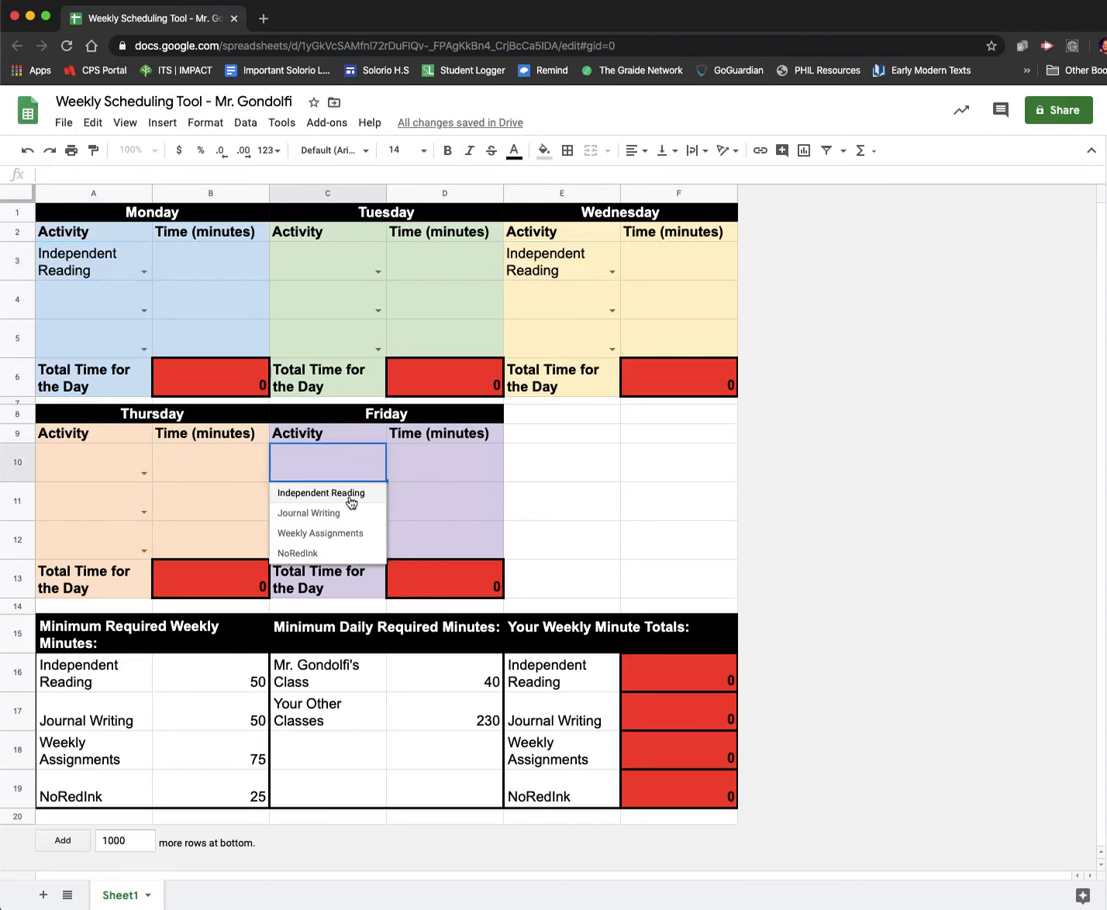
click(349, 496)
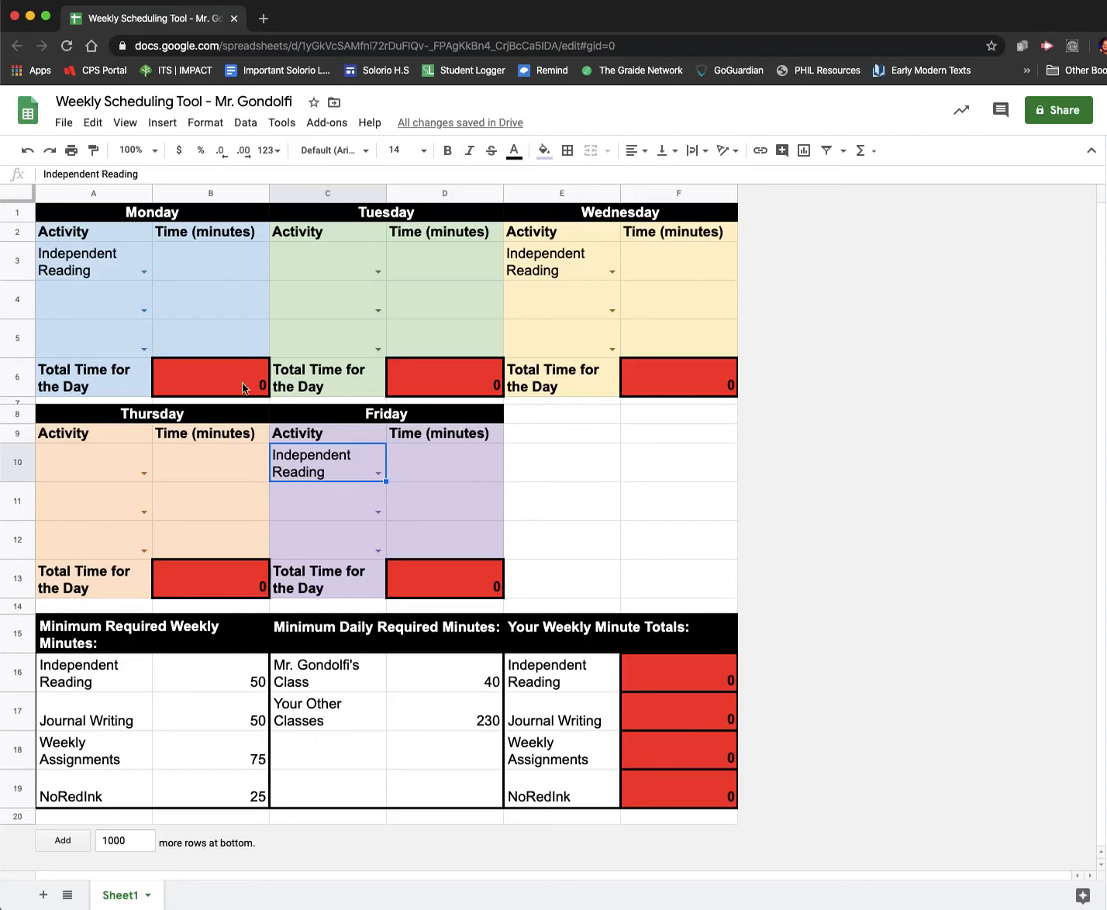
Enter 20 minutes for Independent Reading on Monday, Wednesday and Friday.
click(206, 264)
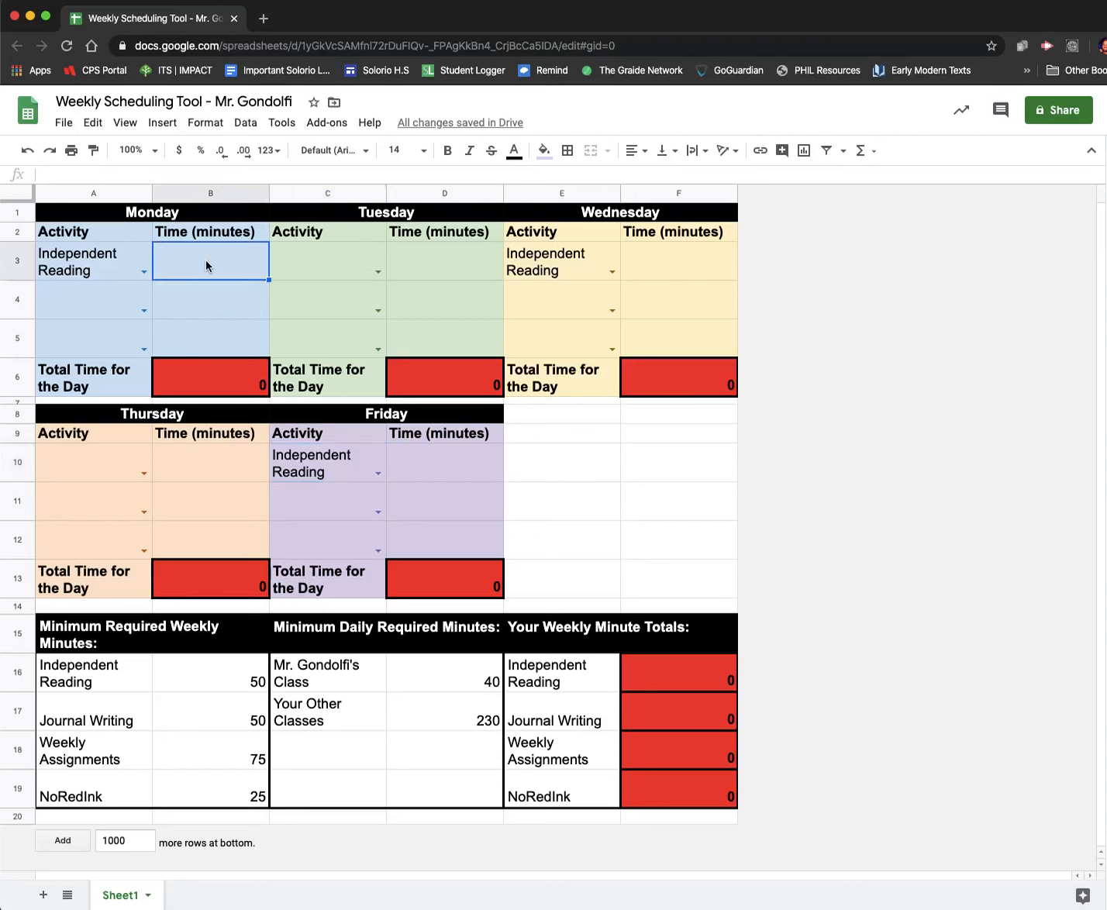
text(20)
click(666, 260)
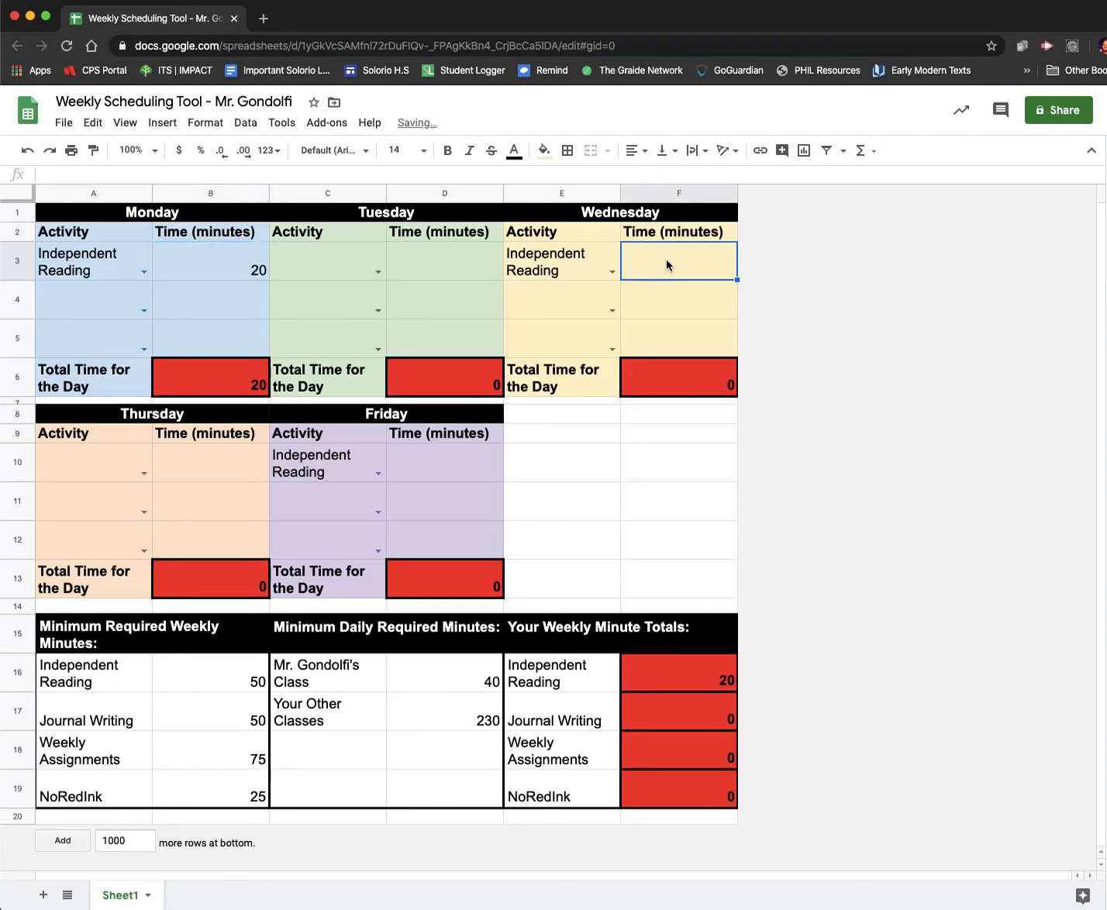
text(20)
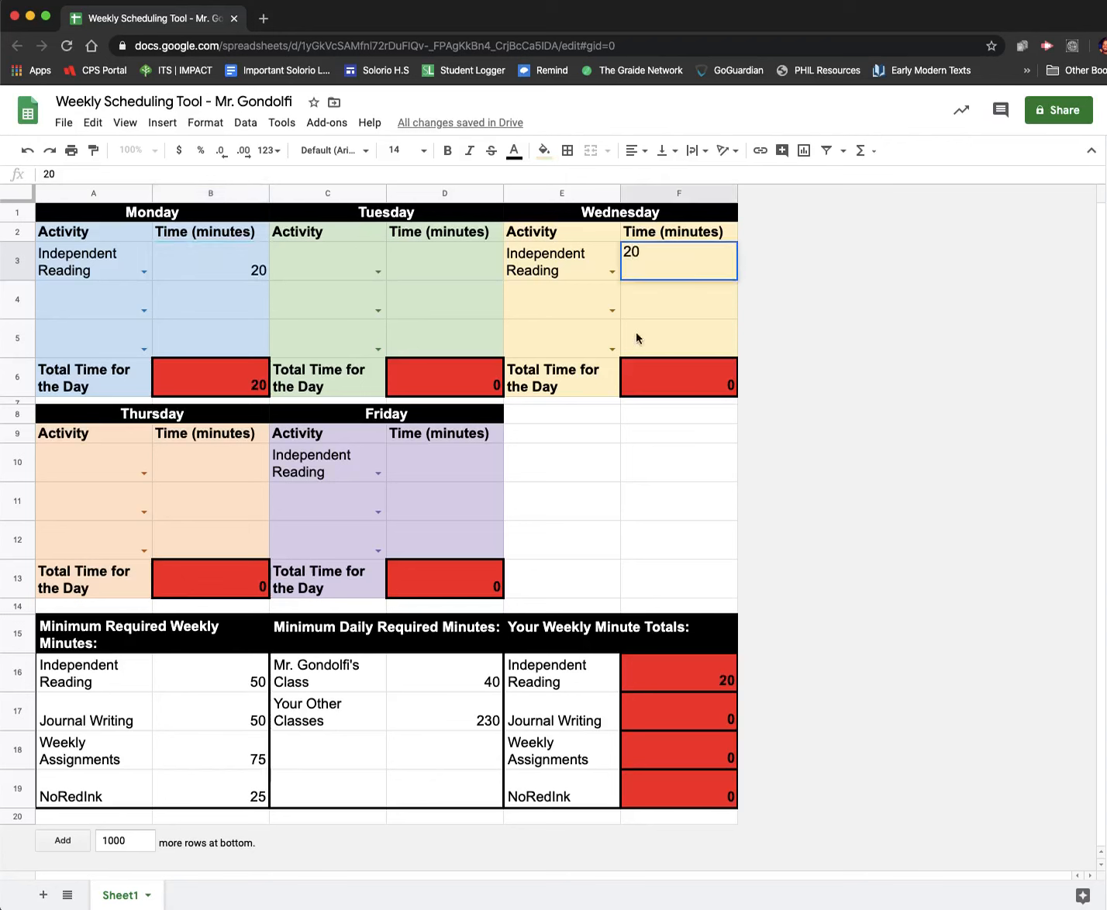
click(417, 474)
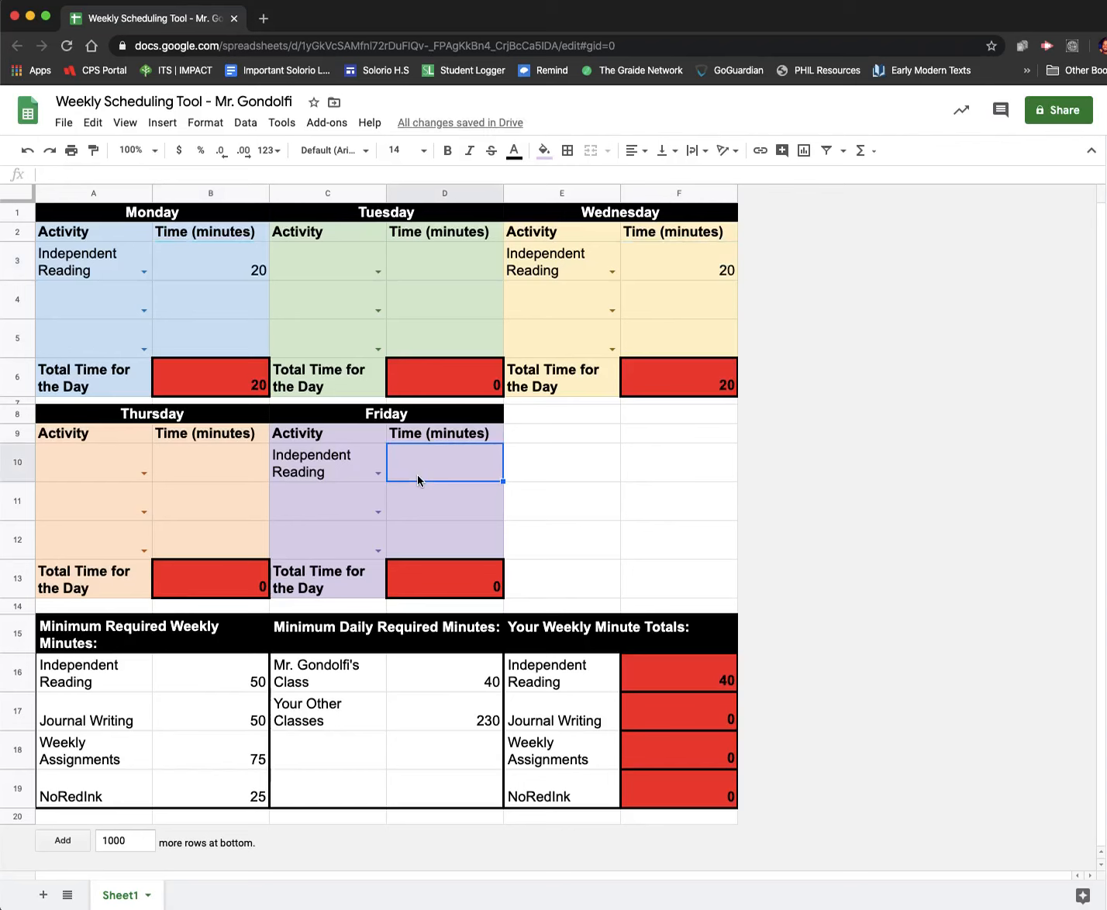
text(20)
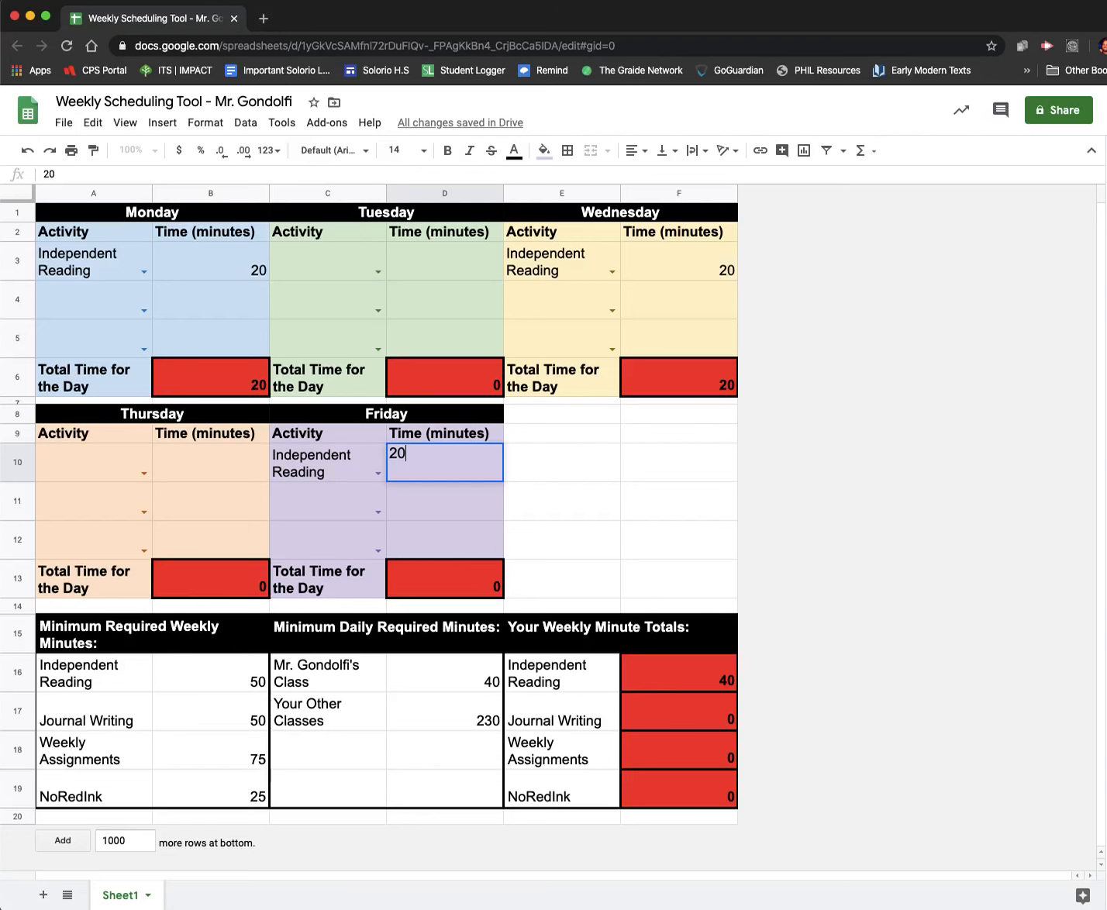
key(Tab)
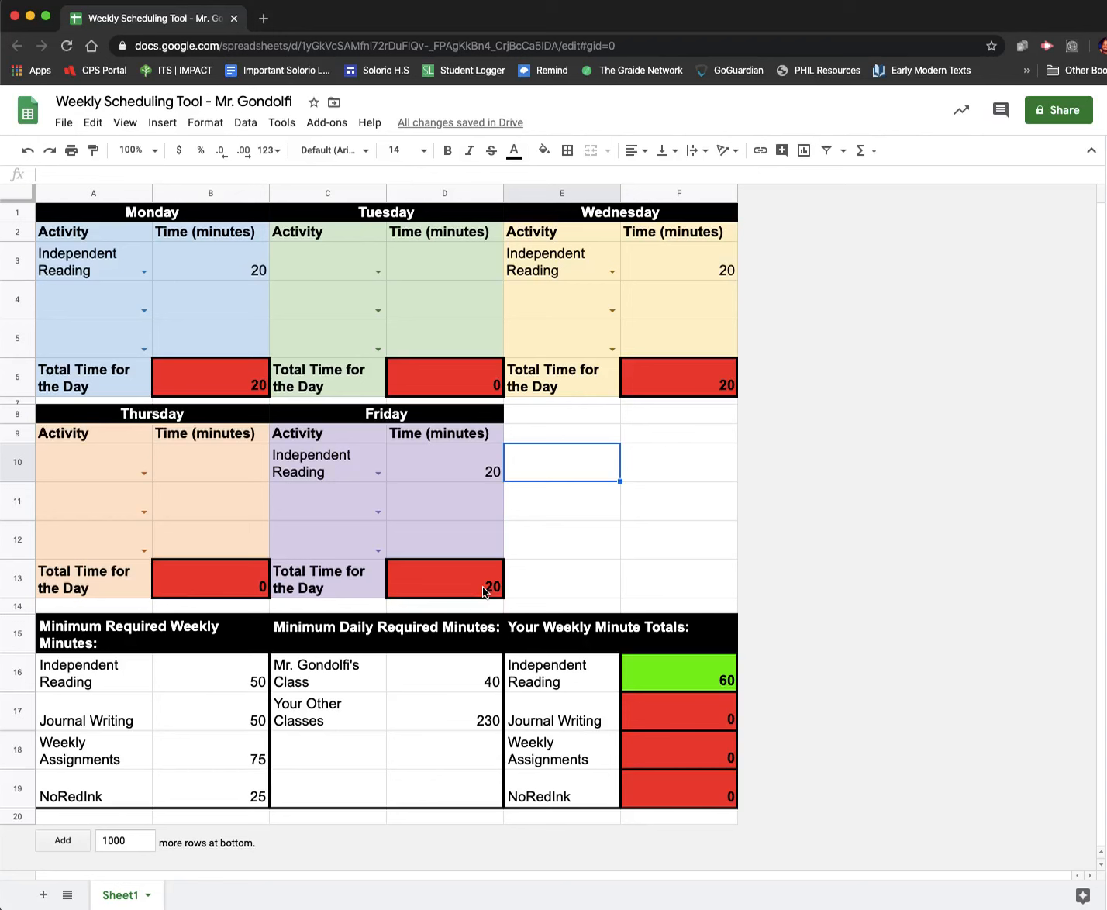
click(700, 676)
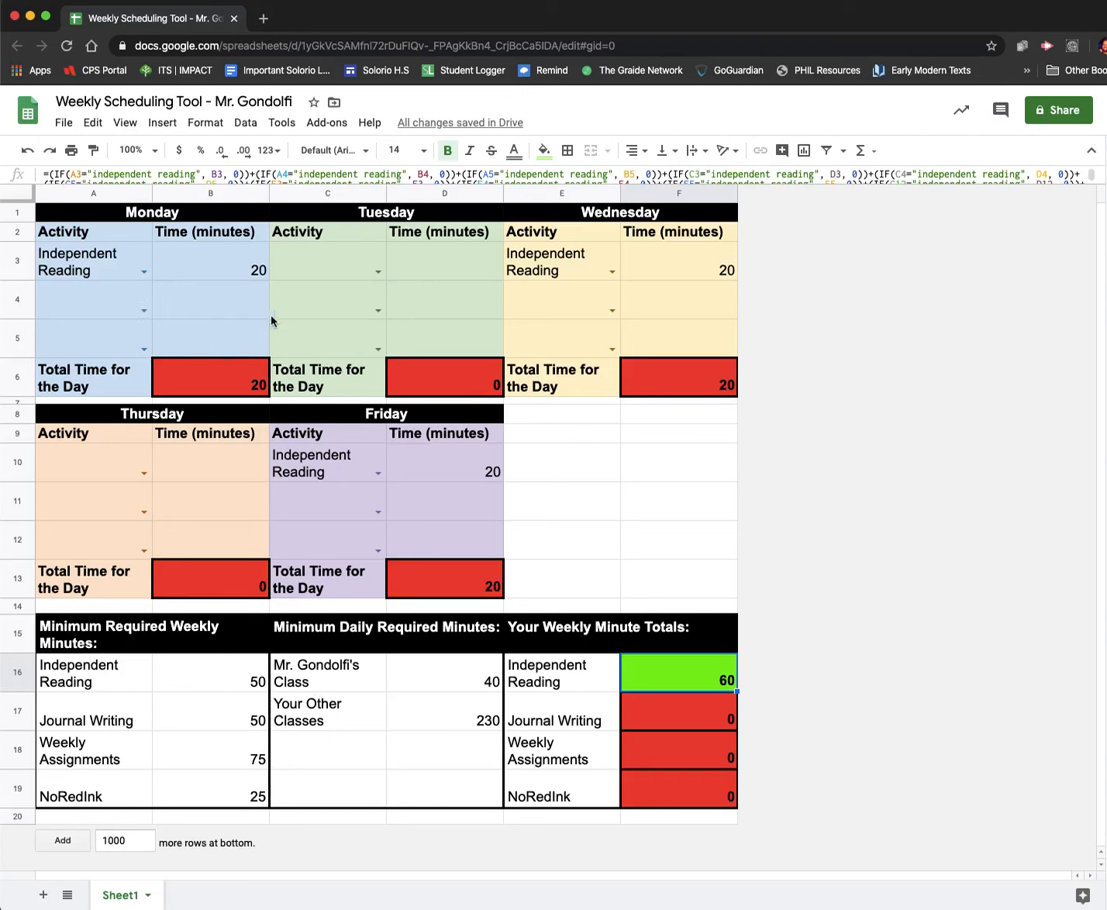
Schedule Journal Writing as the second activity on Monday and Tuesday, with 10 minutes each.
click(143, 311)
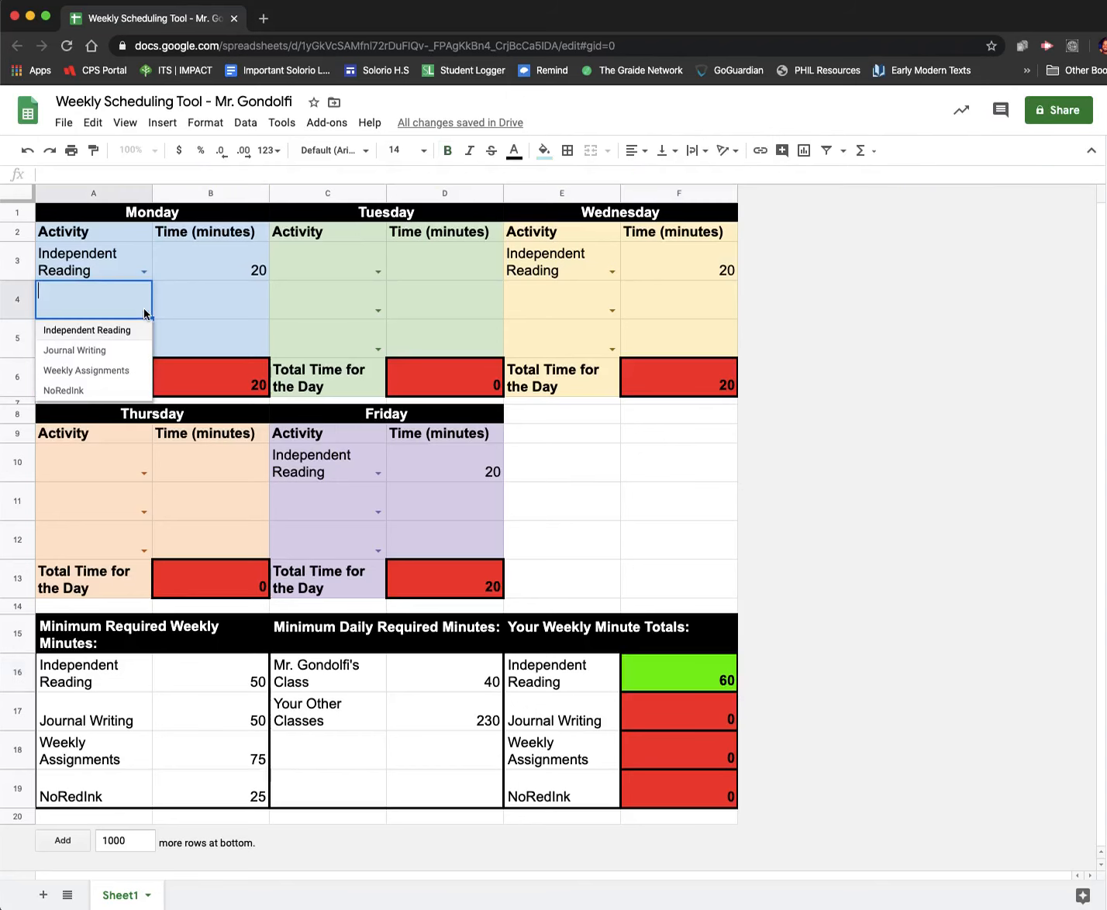
click(112, 351)
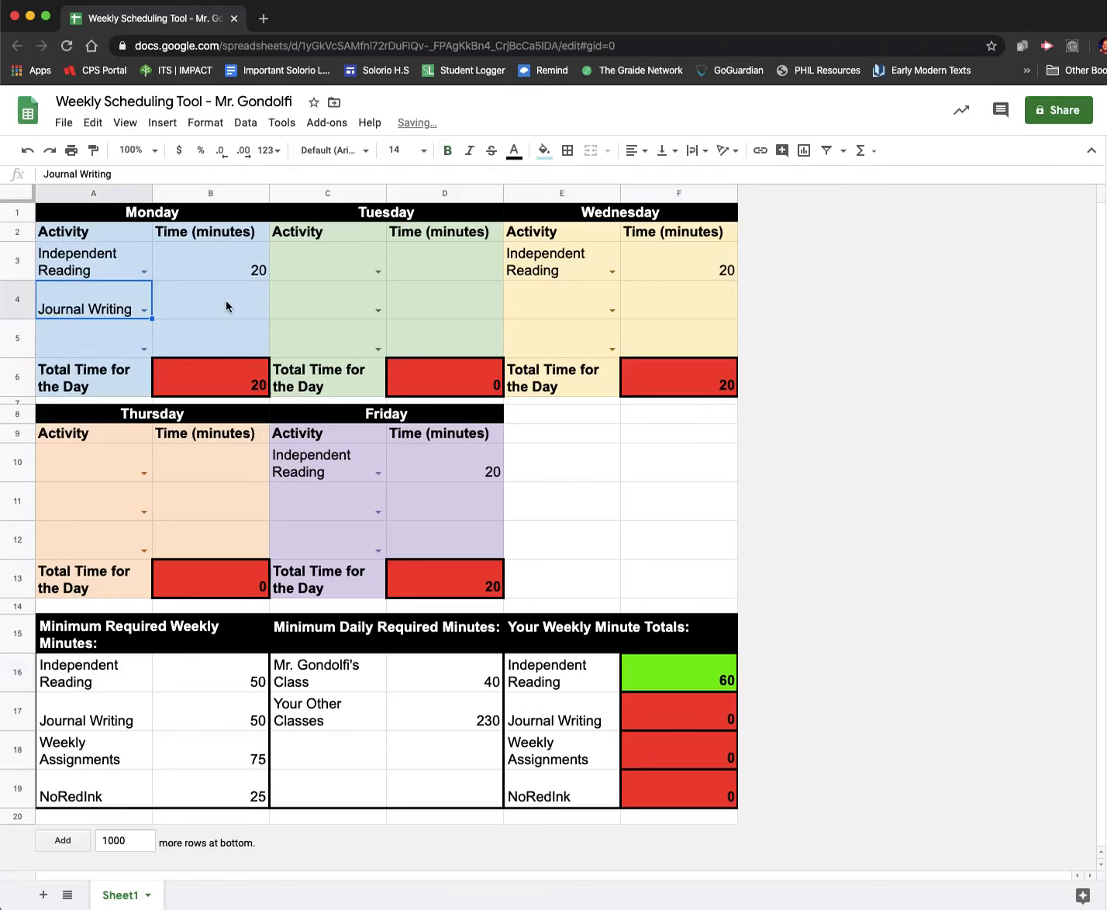
click(227, 306)
text(10)
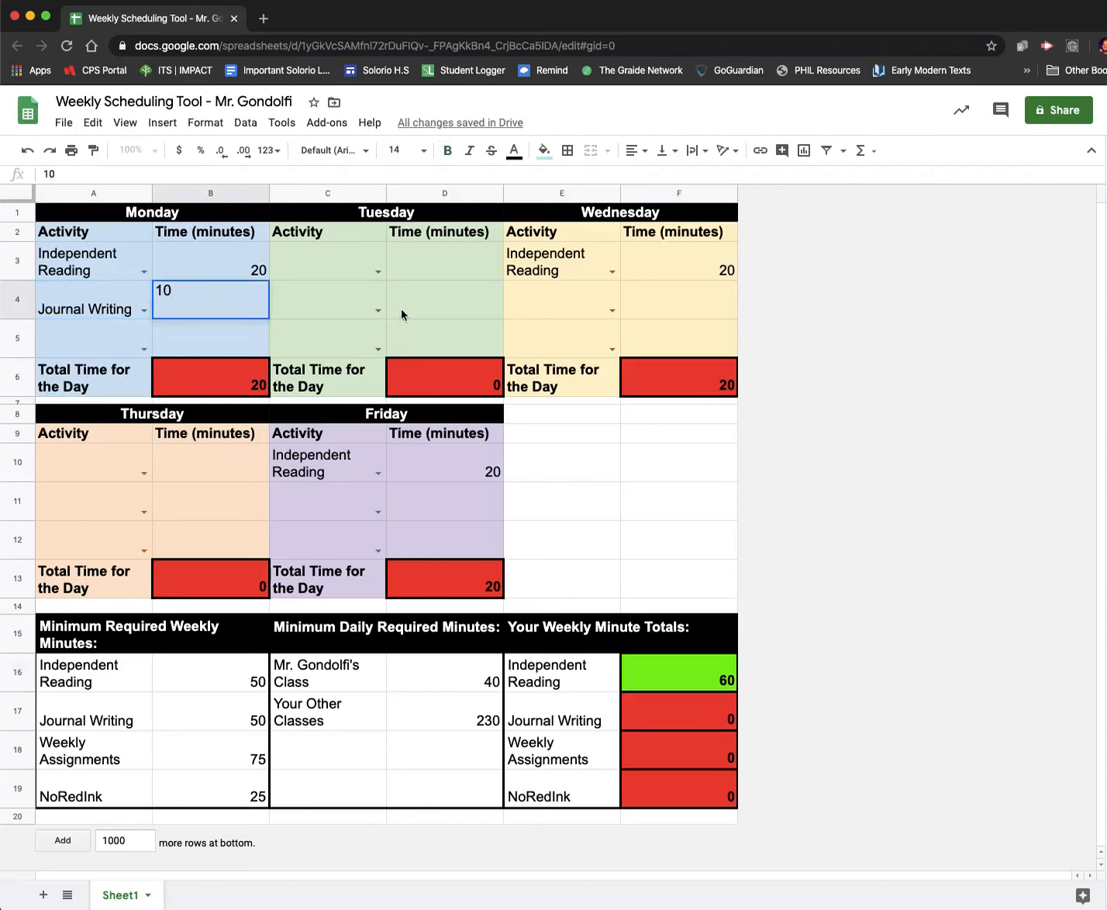
click(377, 310)
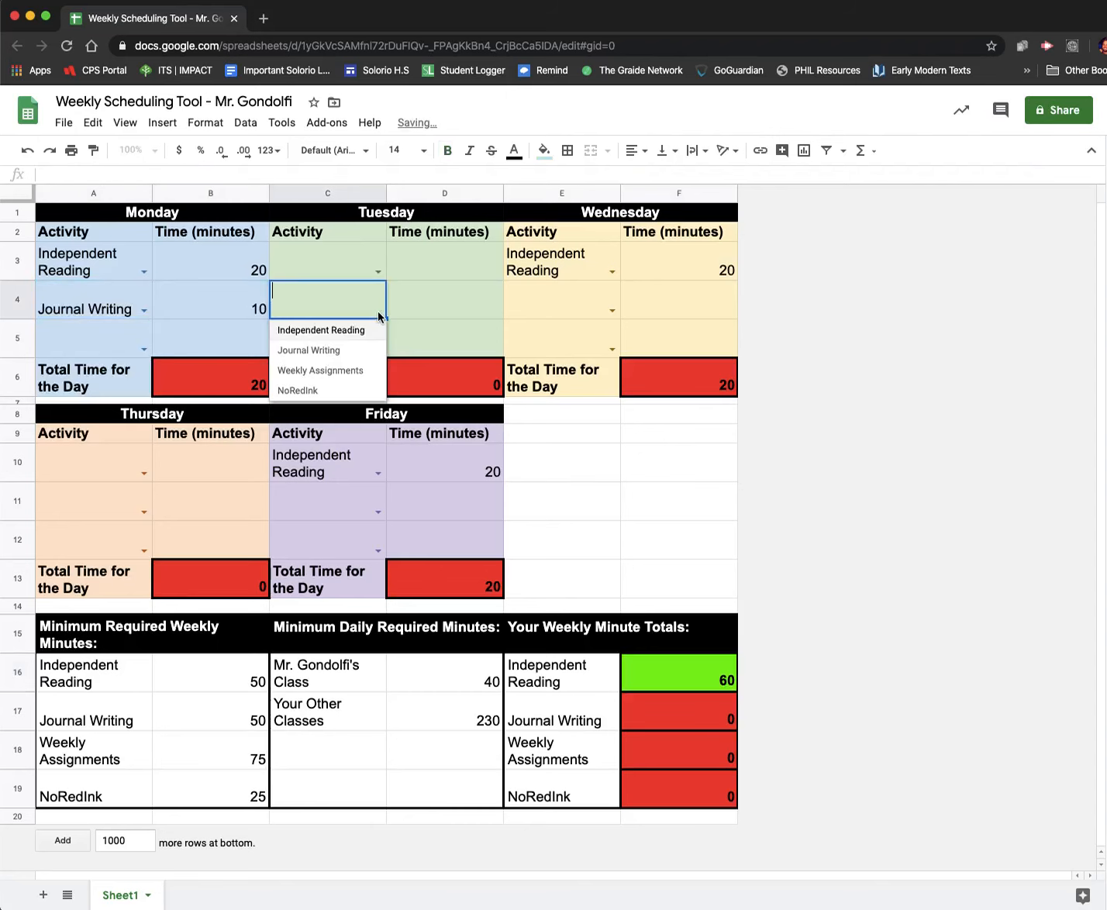
click(353, 350)
click(424, 307)
text(10)
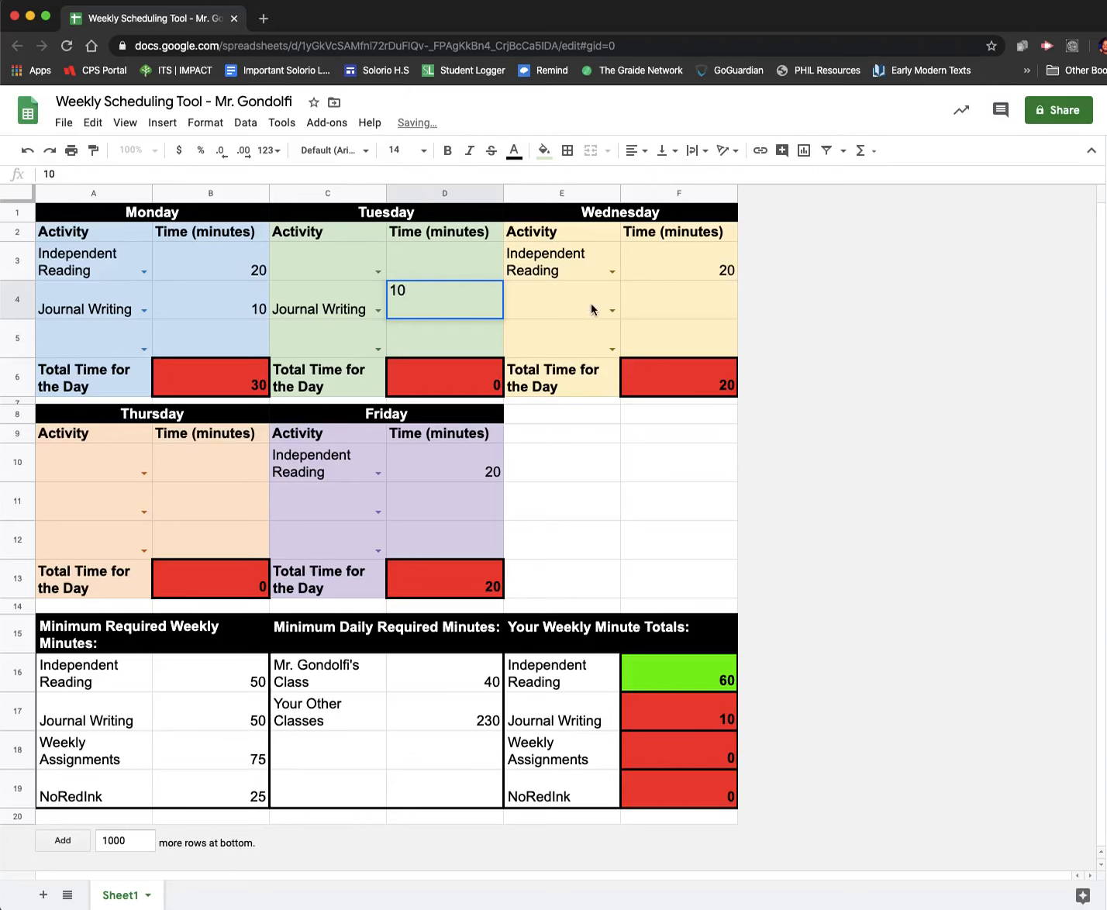
Schedule Journal Writing as the second activity on Wednesday and Thursday, with 10 minutes each.
click(613, 312)
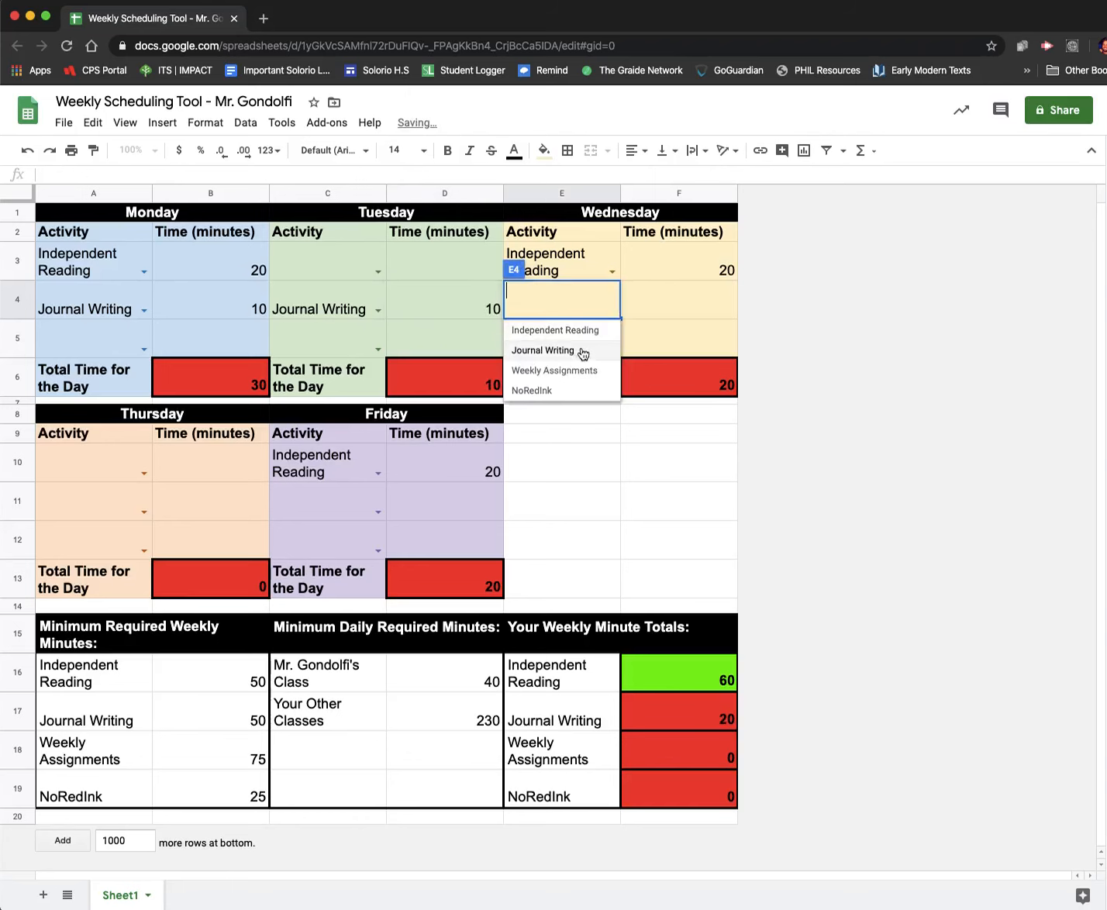
click(583, 351)
click(682, 305)
text(10)
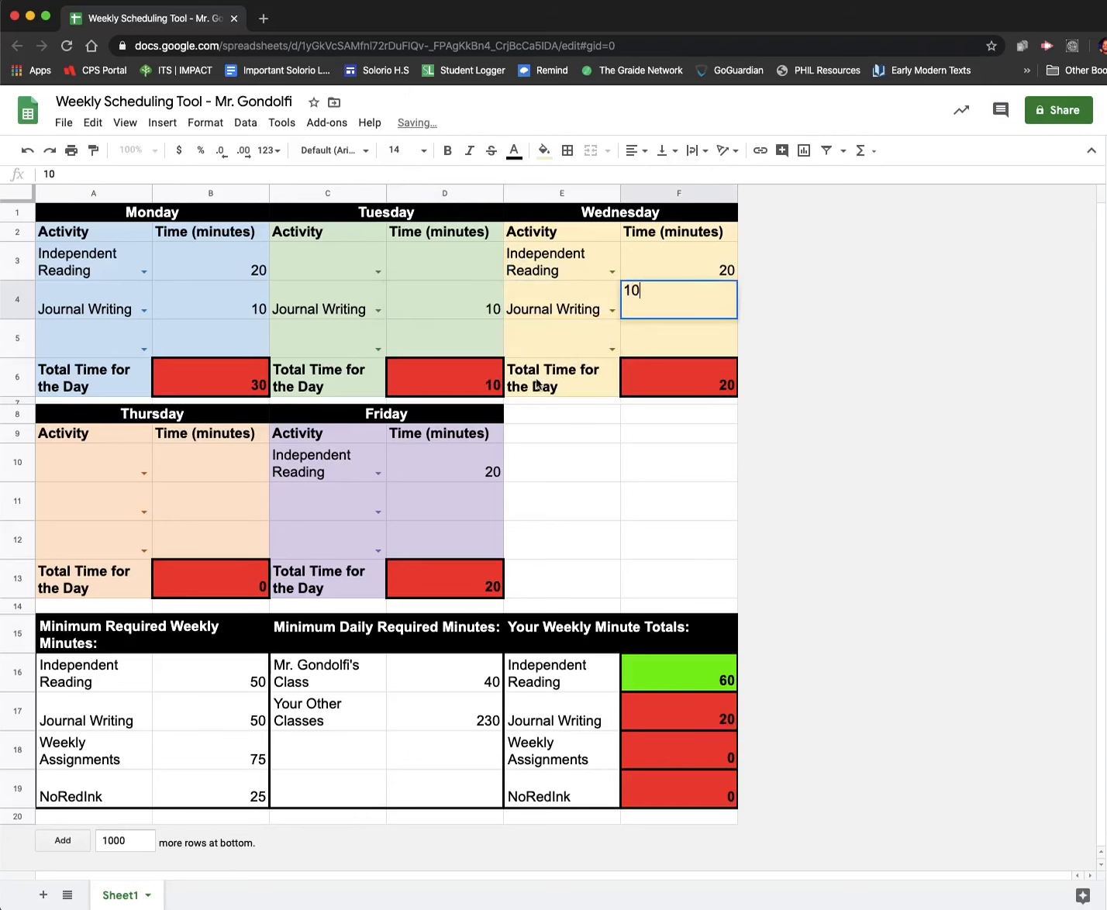
click(142, 513)
click(106, 552)
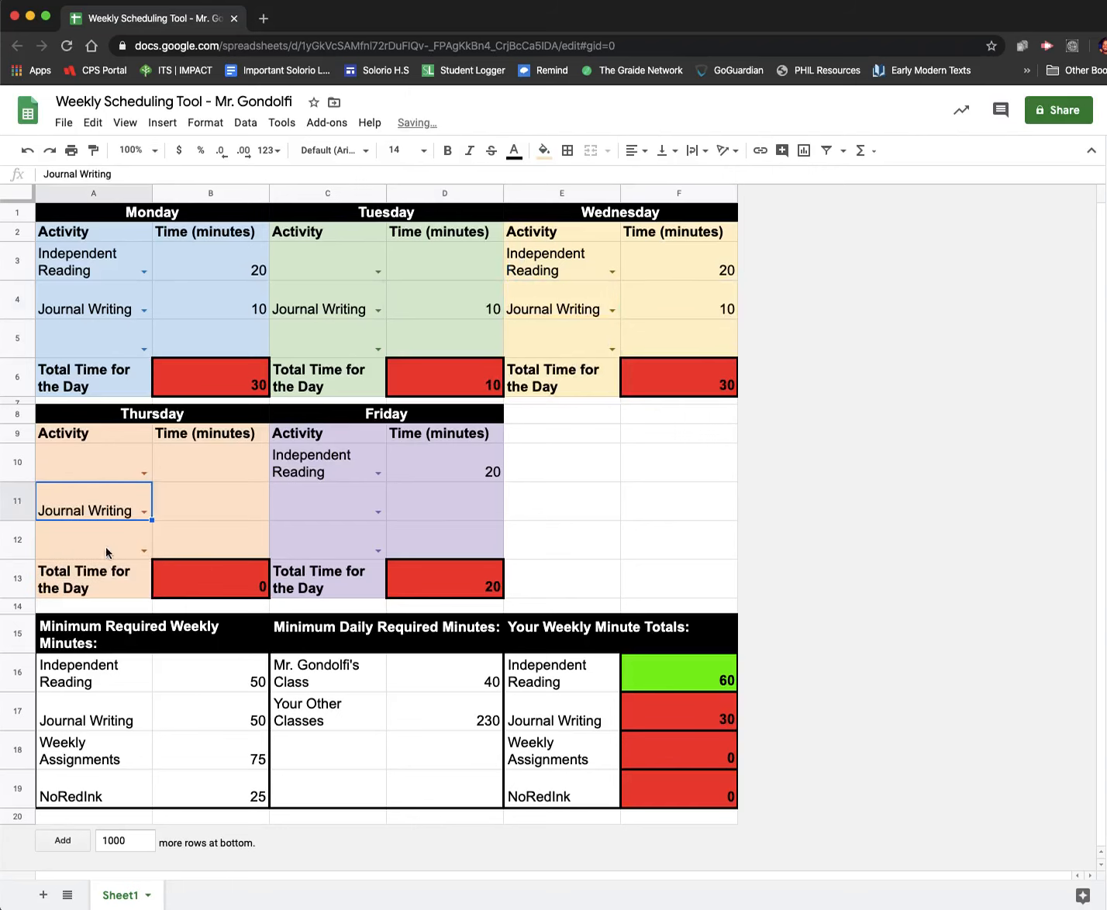
click(195, 515)
text(10)
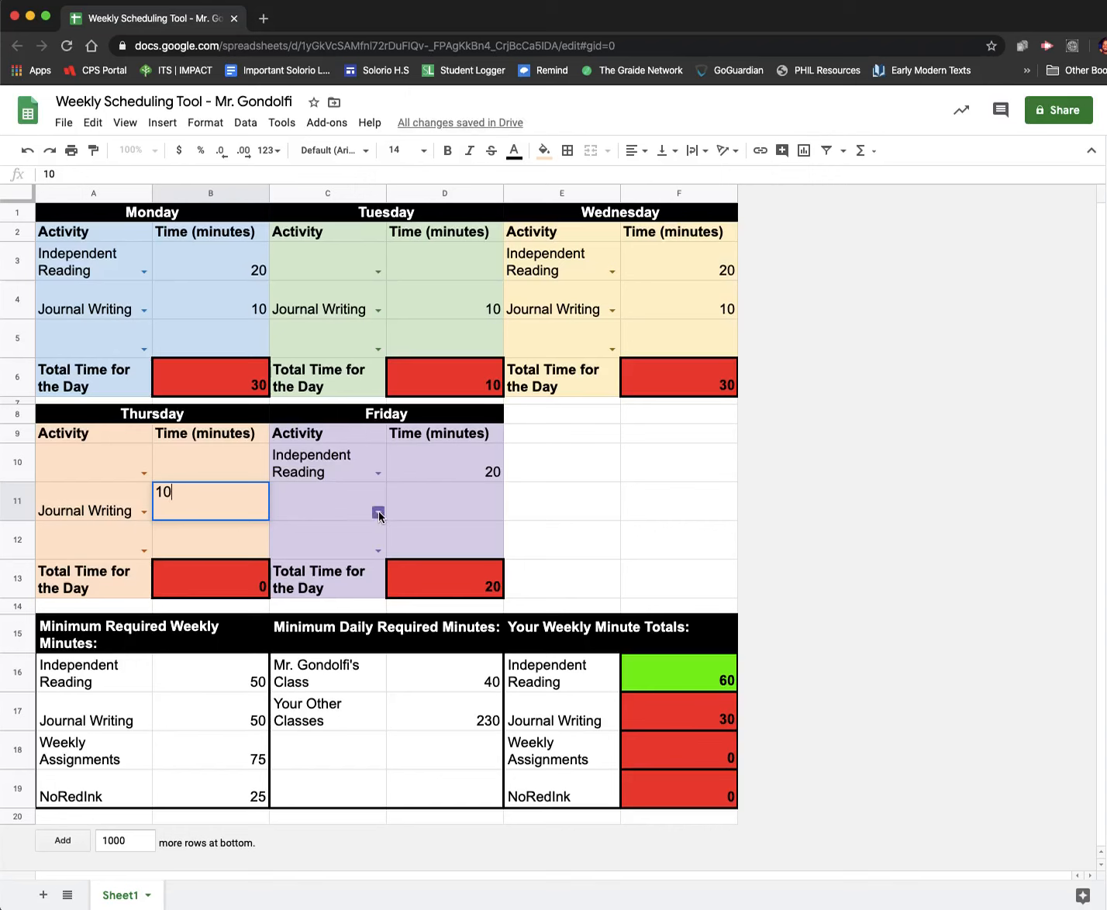
Schedule Journal Writing as Friday's second activity for 10 minutes.
click(377, 512)
click(349, 551)
click(451, 492)
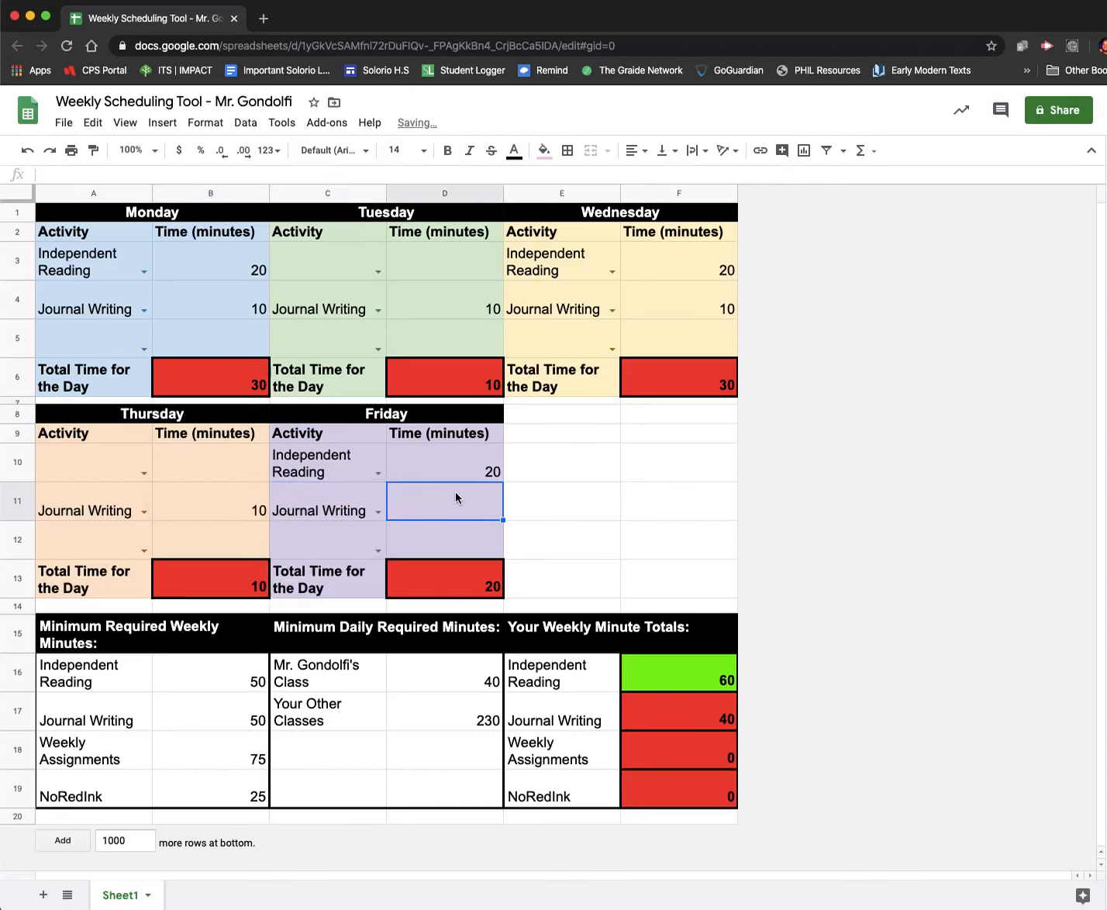
text(10)
key(Tab)
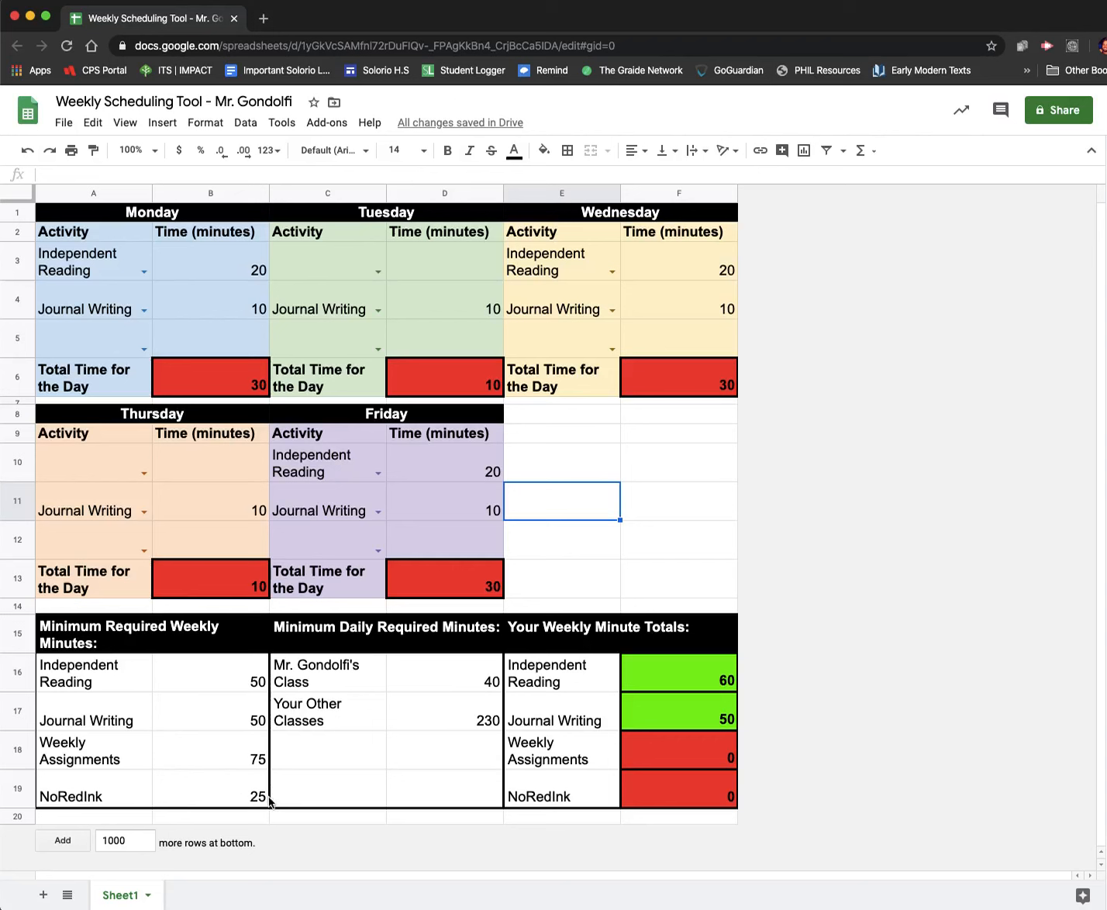
Schedule NoRedInk as the first activity on Tuesday for 15 minutes and on Thursday for 10 minutes.
click(378, 271)
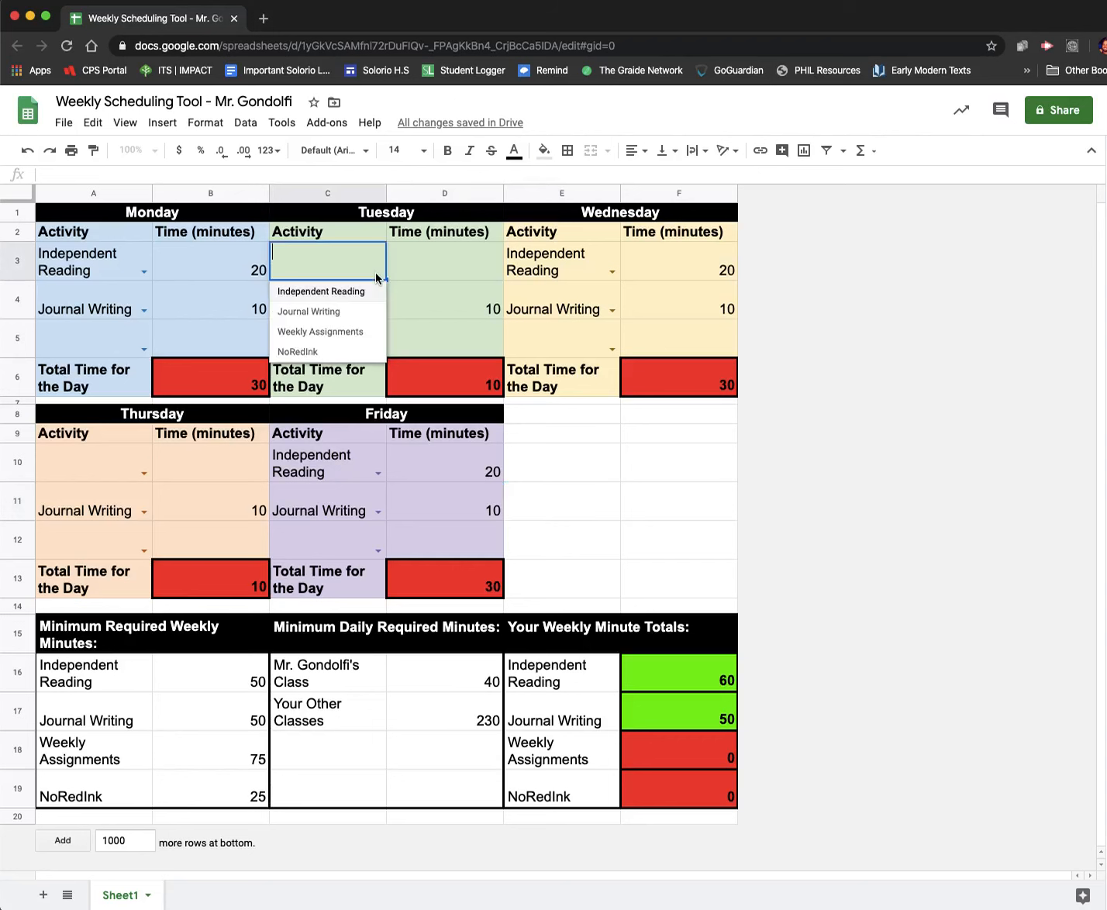
click(339, 350)
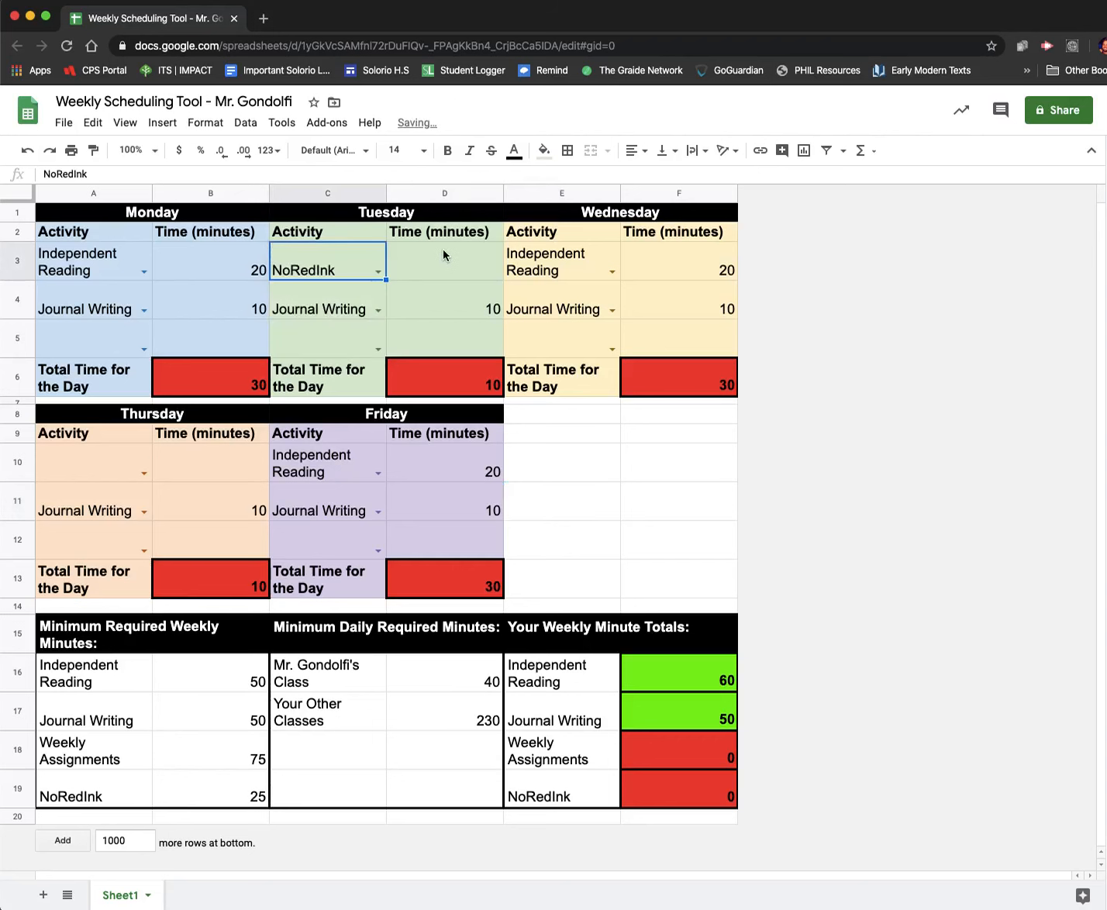
click(443, 255)
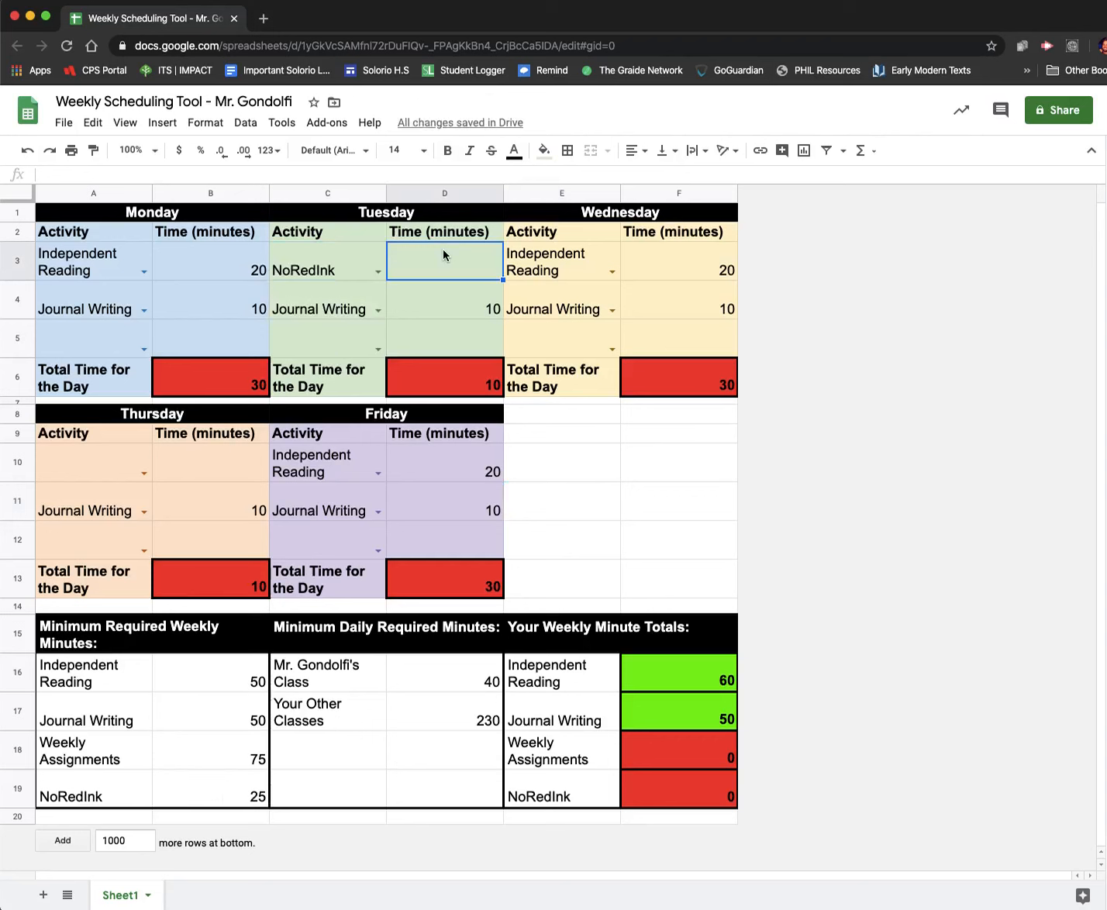
text(15)
click(143, 482)
click(69, 551)
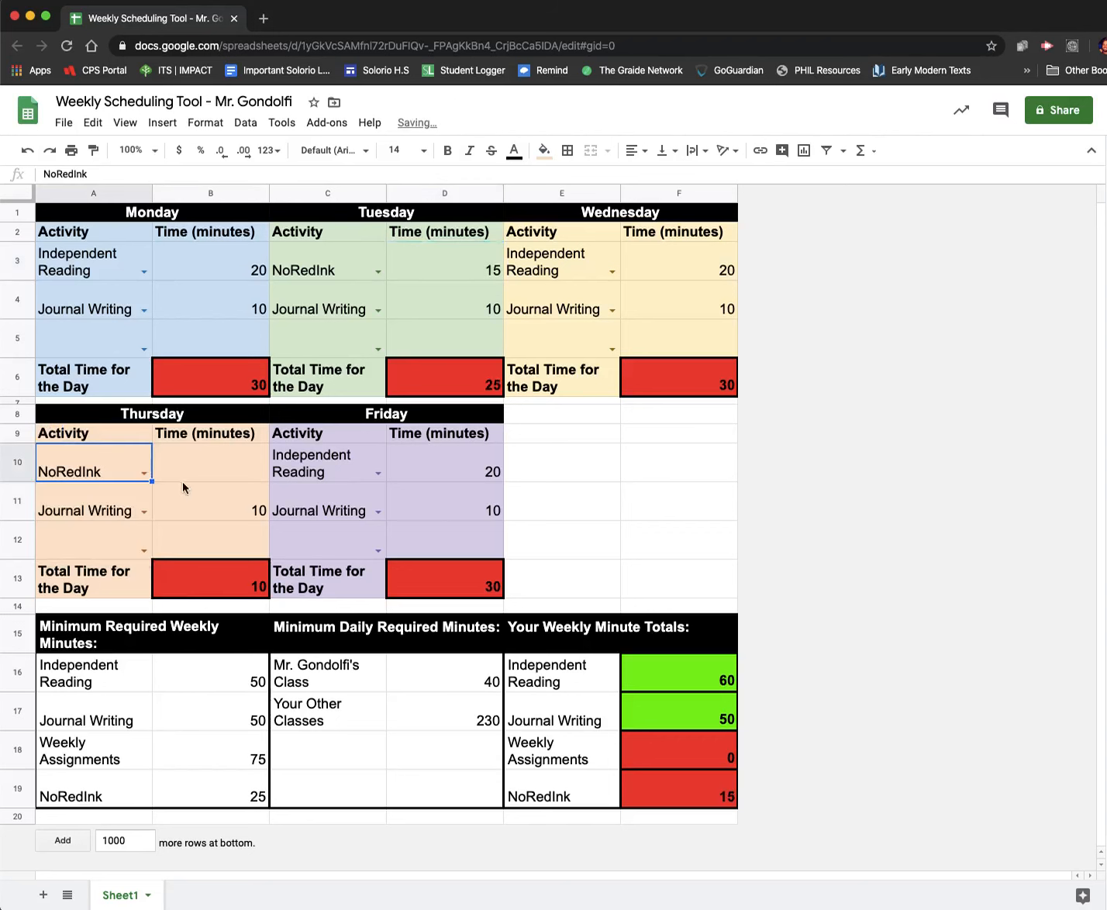
click(198, 457)
text(10)
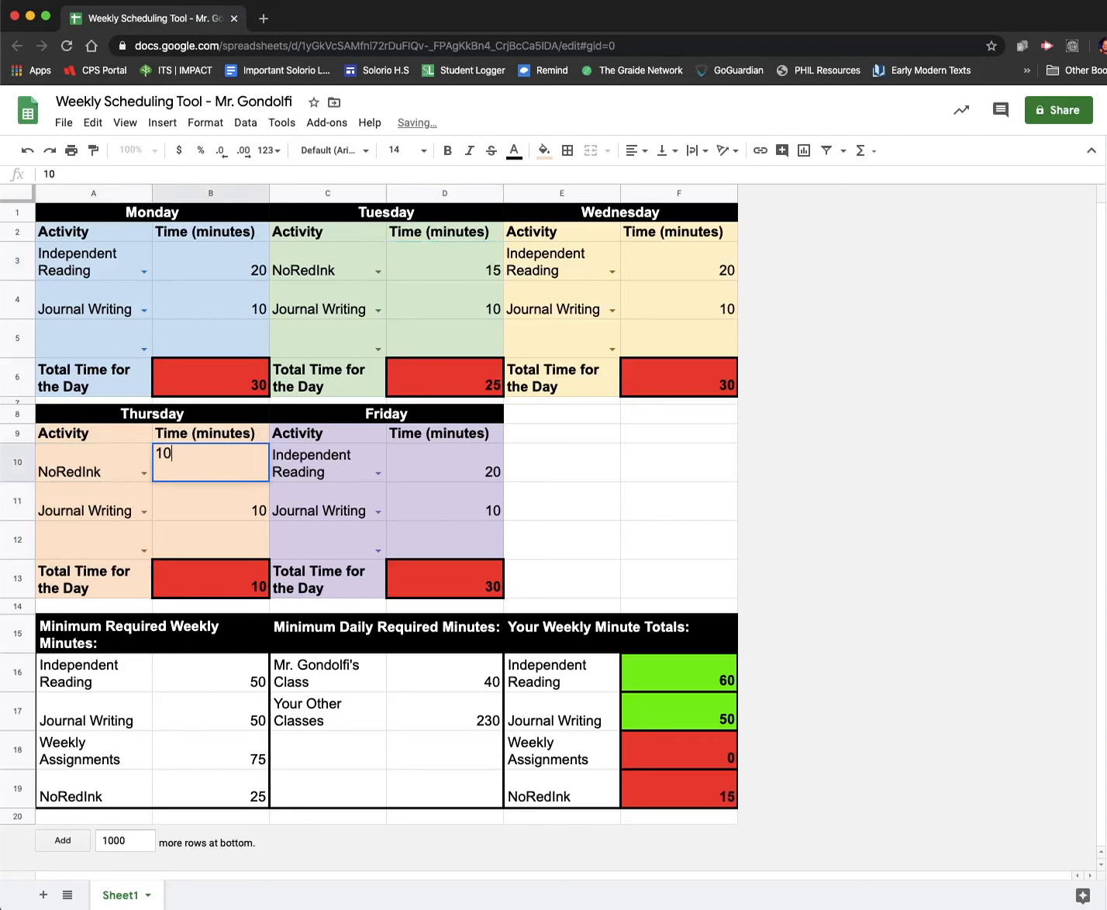
key(Tab)
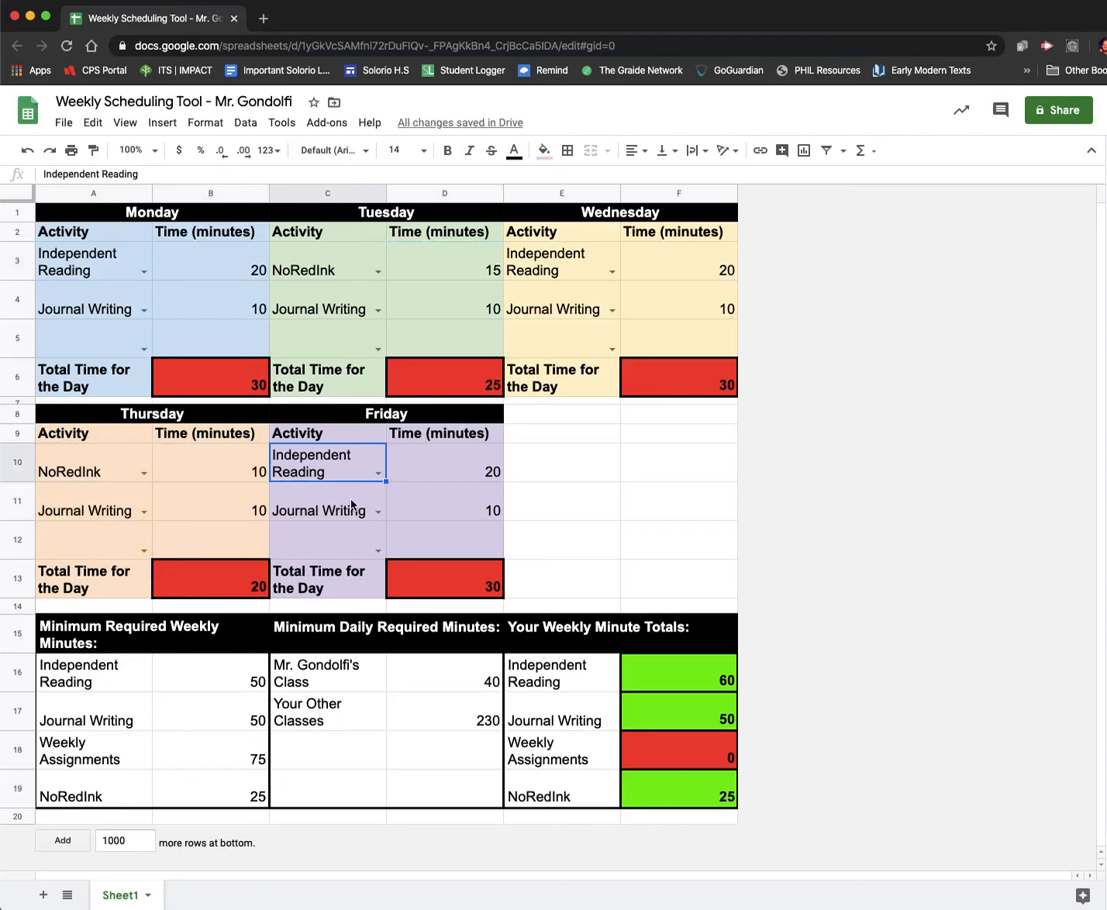
Schedule Weekly Assignments as the third activity on Monday and Tuesday, with 15 minutes each.
click(141, 353)
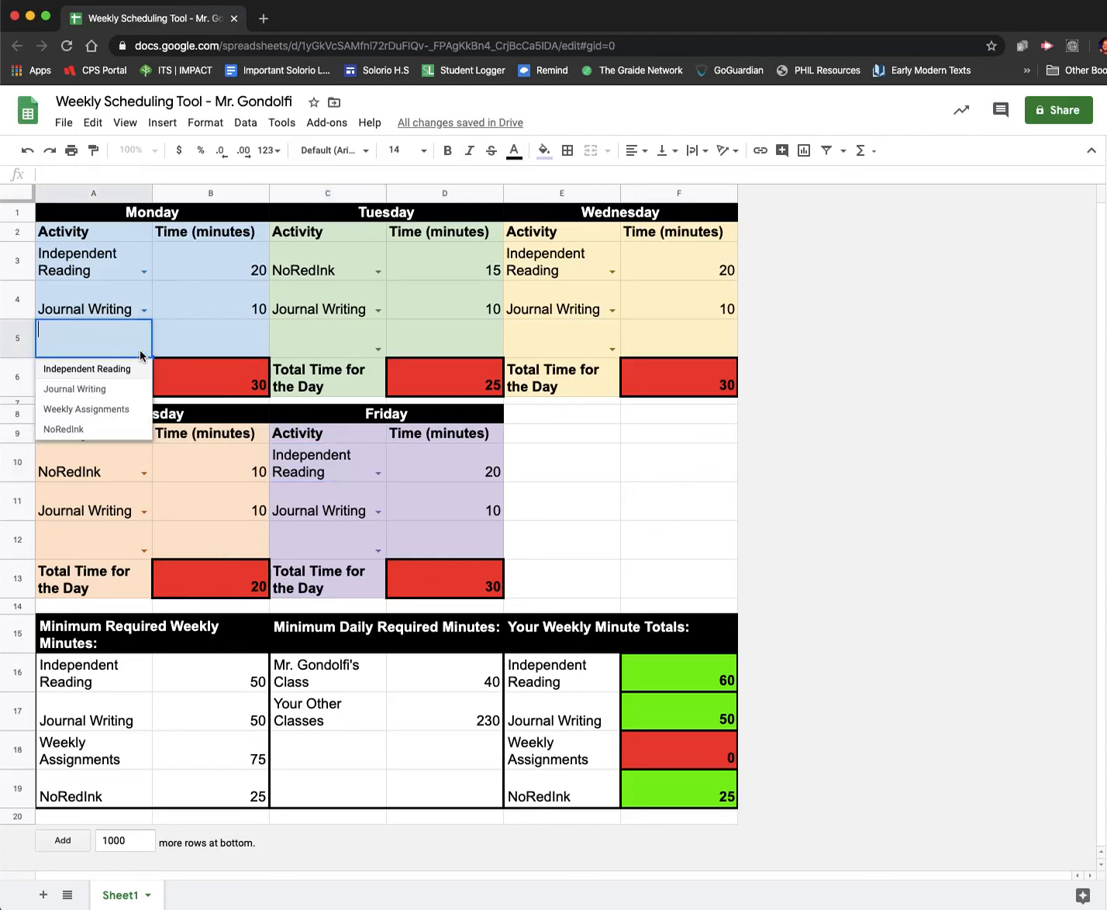
click(111, 410)
click(244, 337)
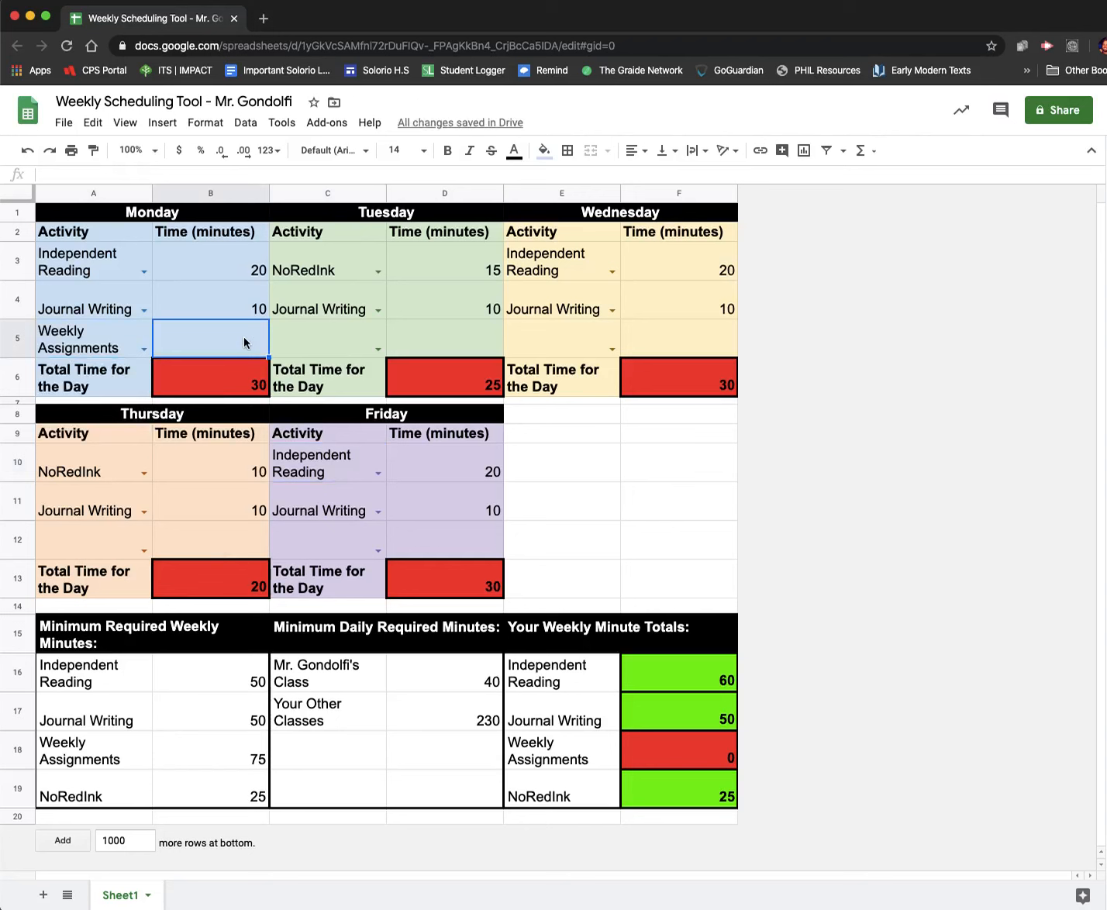
text(15)
click(378, 351)
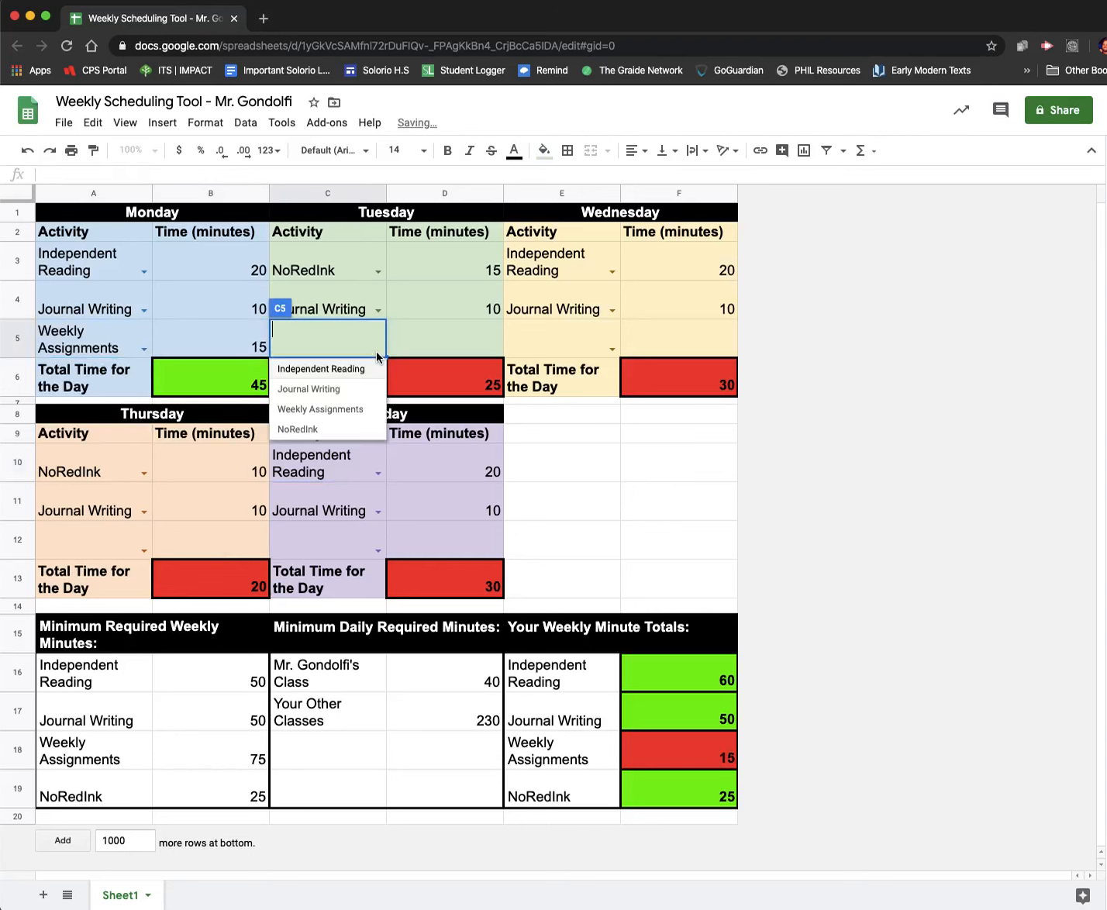
click(331, 413)
click(466, 345)
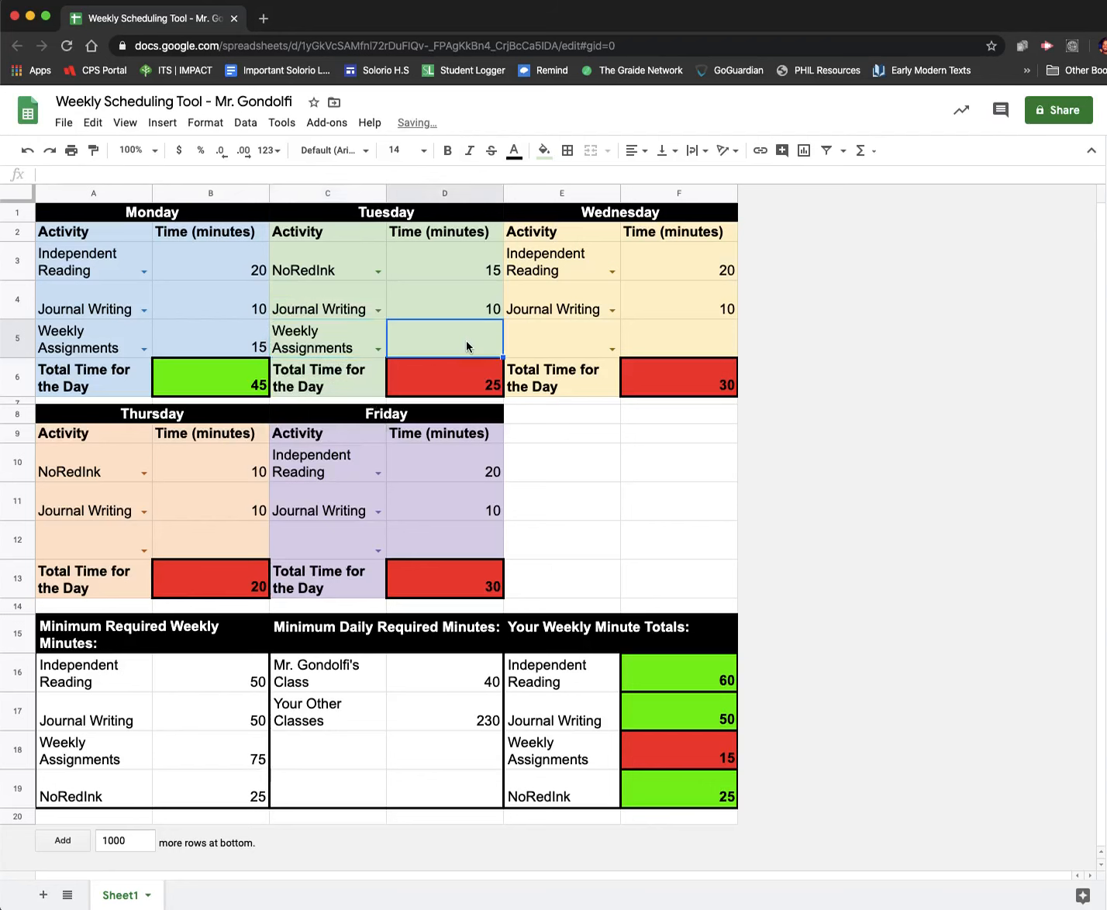
text(15)
click(509, 347)
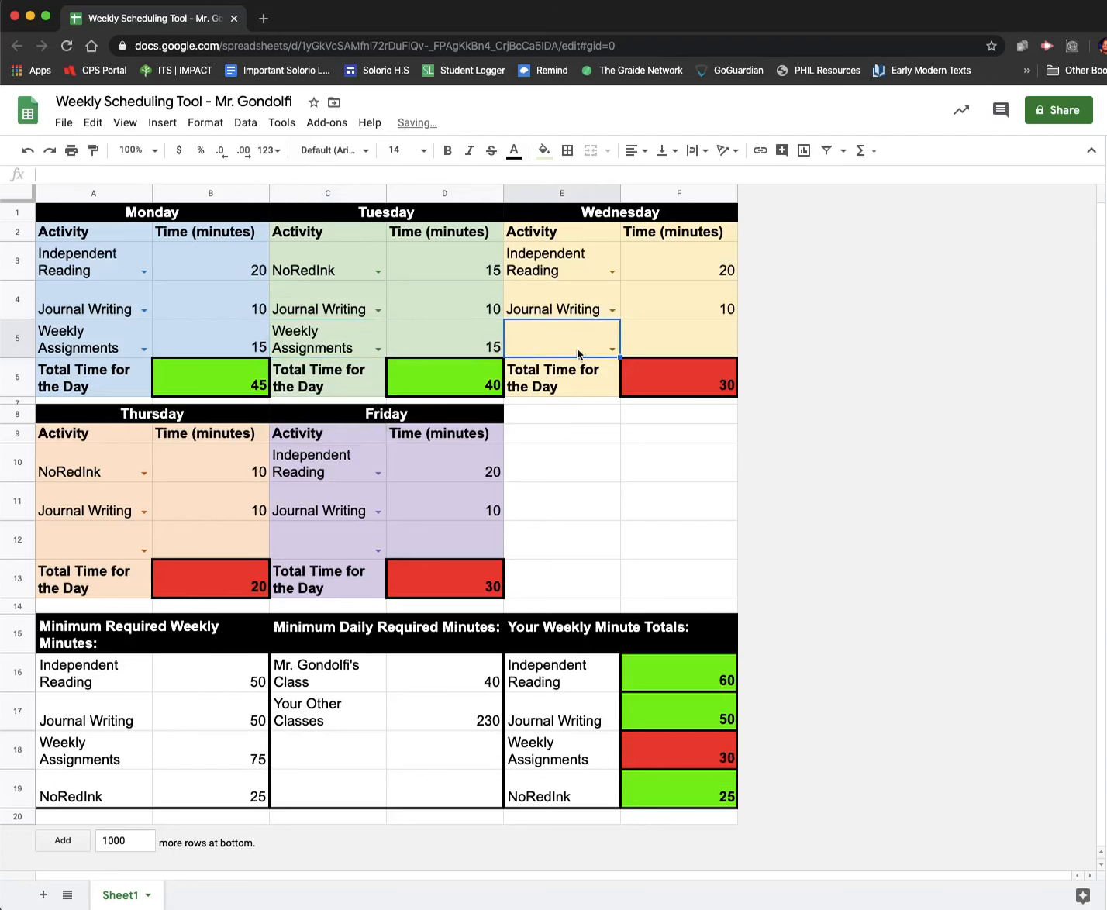
Schedule Weekly Assignments as Wednesday's third activity for 15 minutes.
click(612, 351)
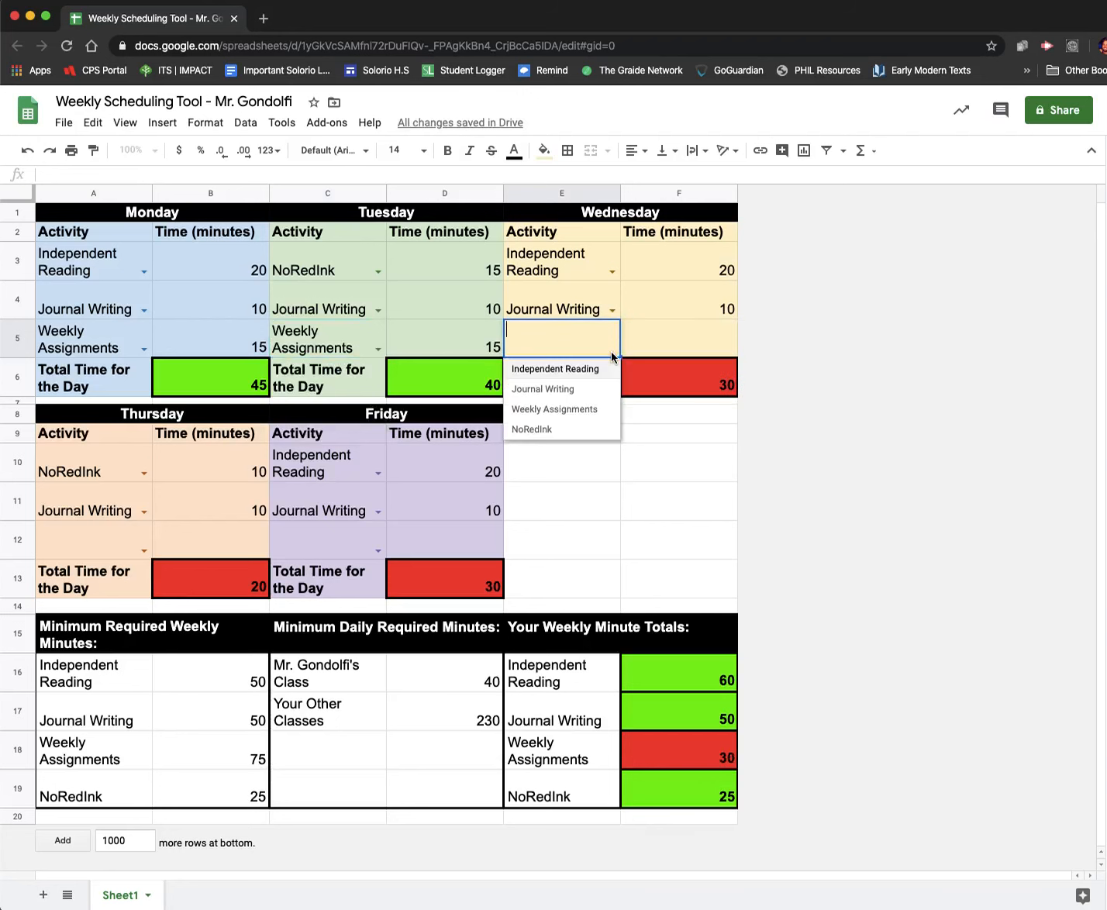
click(577, 416)
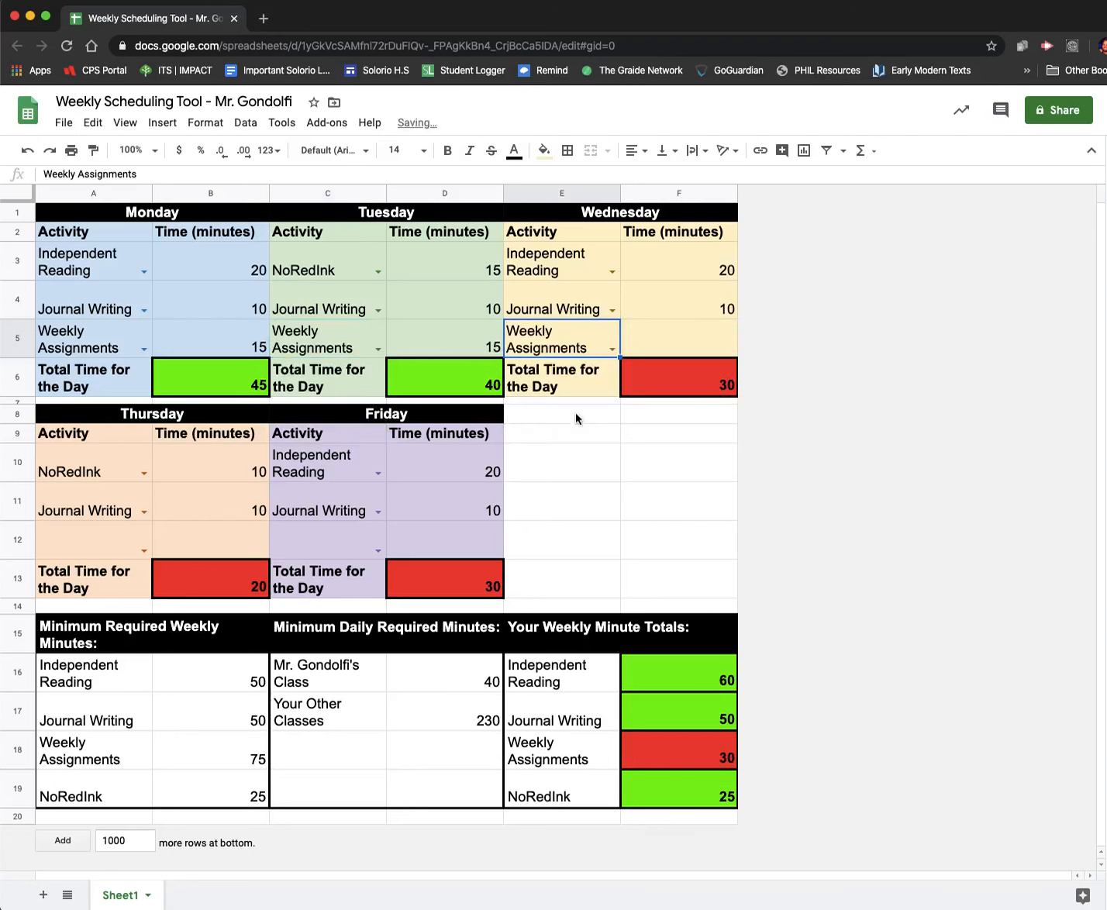
click(668, 337)
text(15)
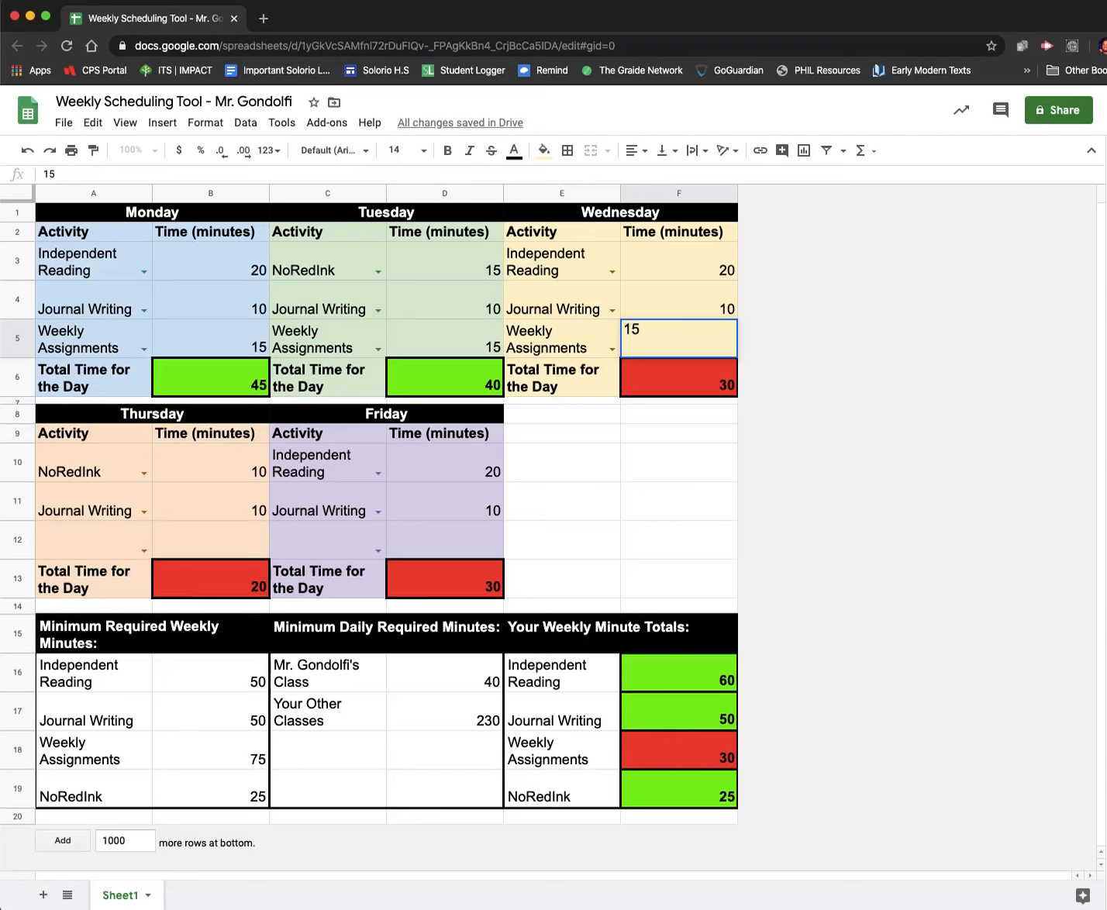
key(Return)
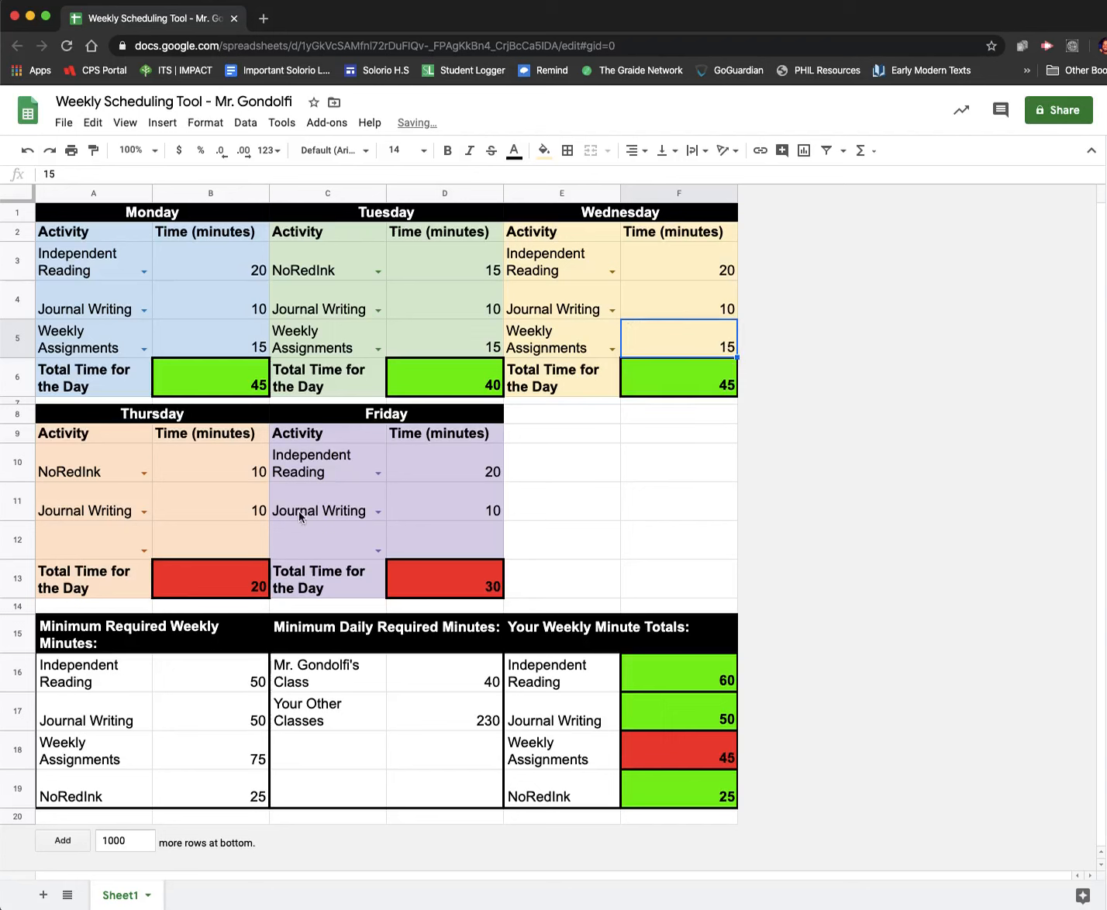
Schedule Weekly Assignments as Thursday's third activity for 15 minutes.
click(138, 554)
click(118, 614)
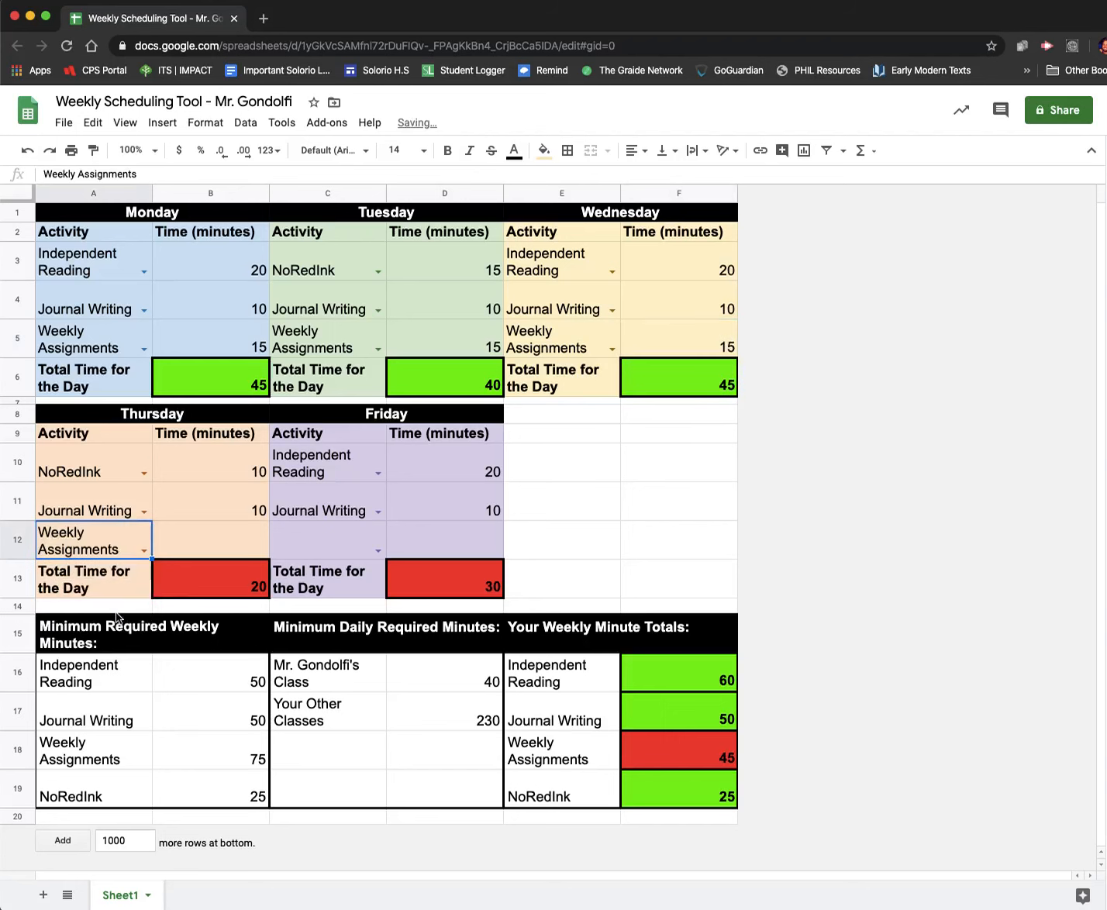
click(212, 540)
text(15)
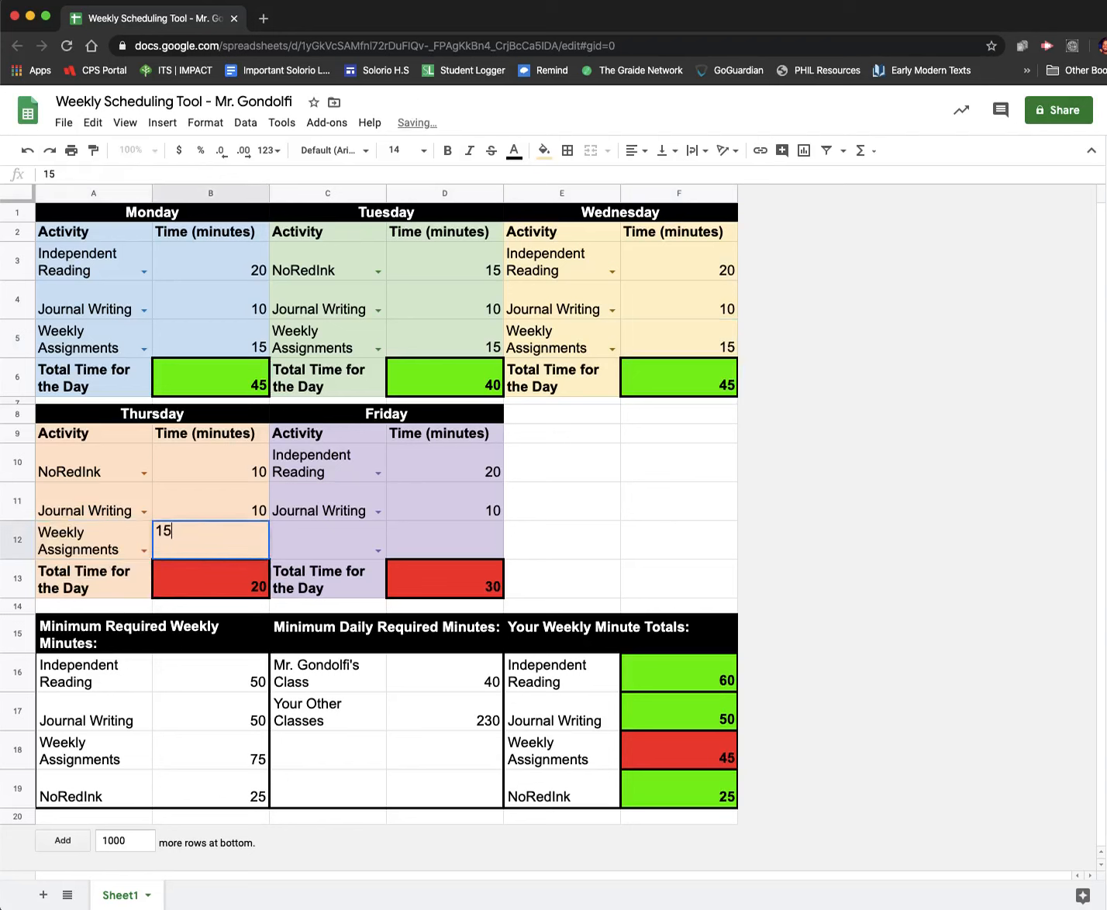
key(Tab)
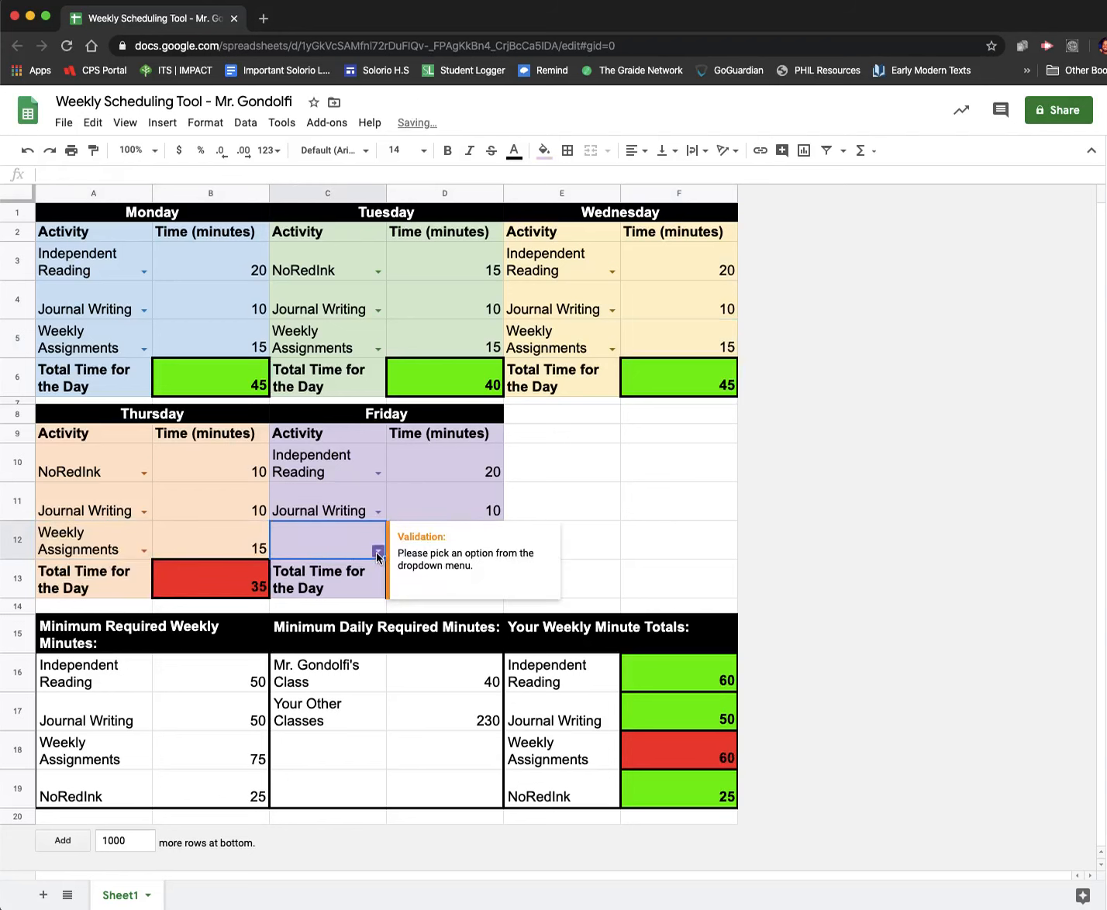
Schedule Weekly Assignments as Friday's third activity for 15 minutes.
click(379, 553)
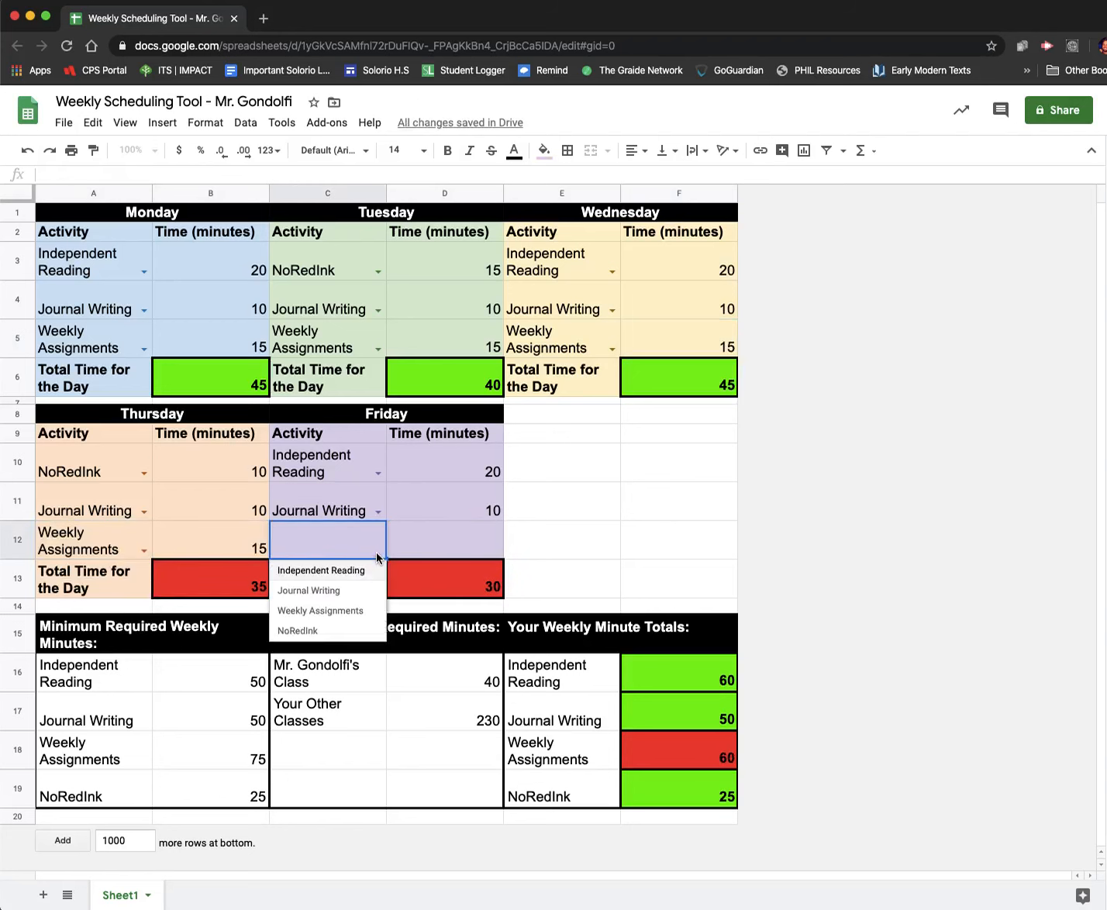
click(361, 611)
click(444, 532)
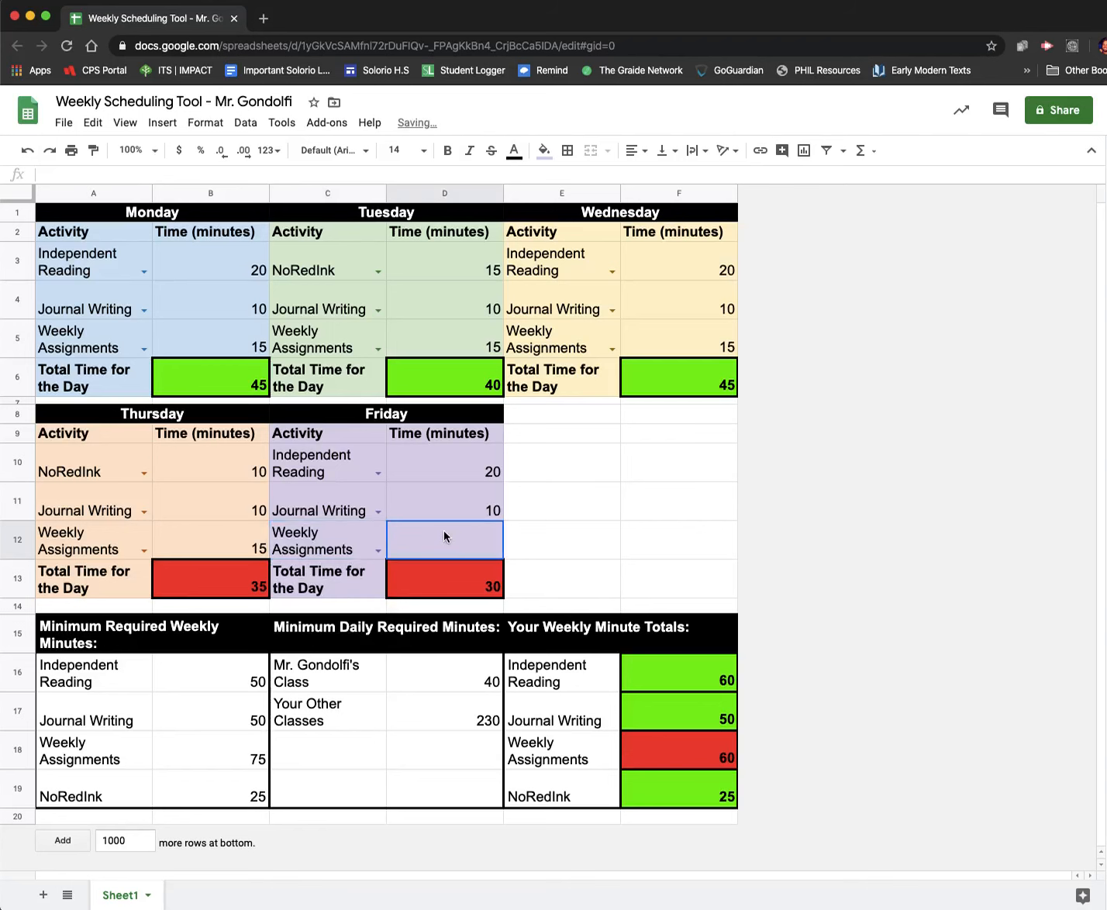
text(15)
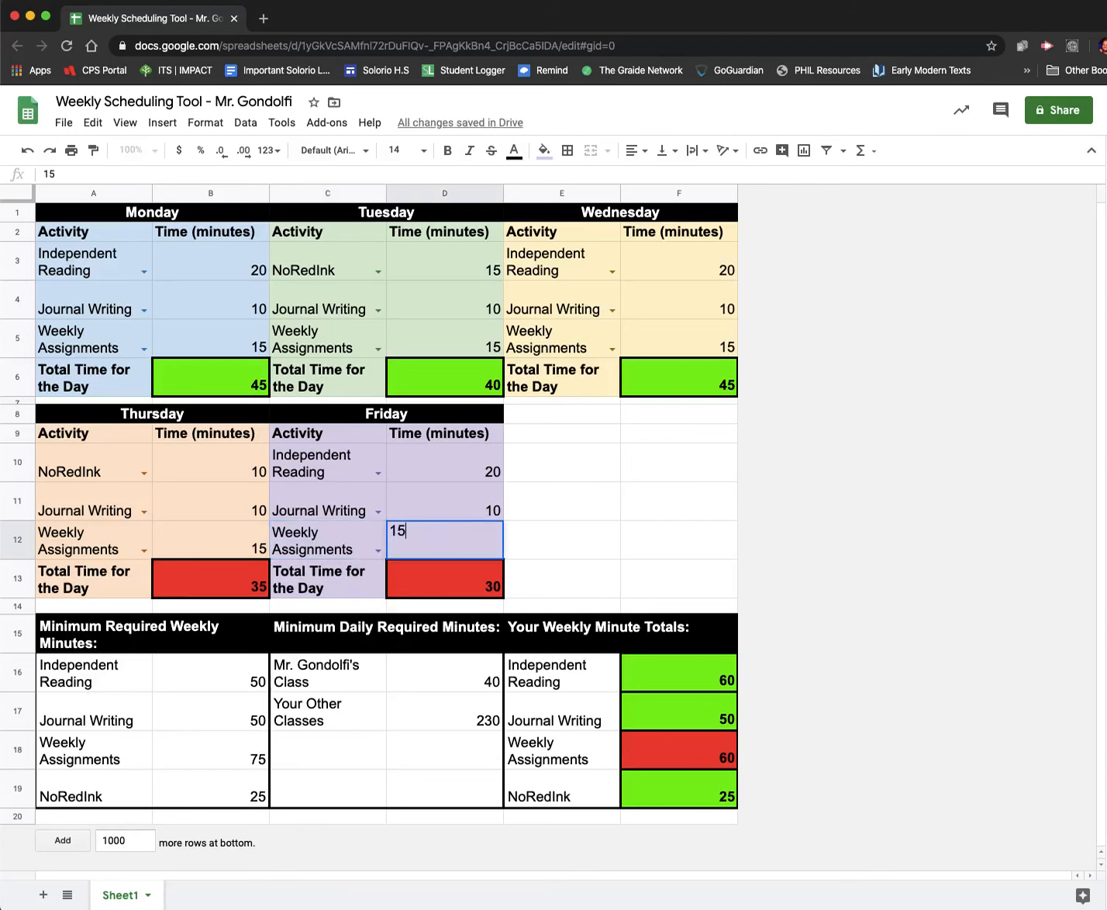
key(Tab)
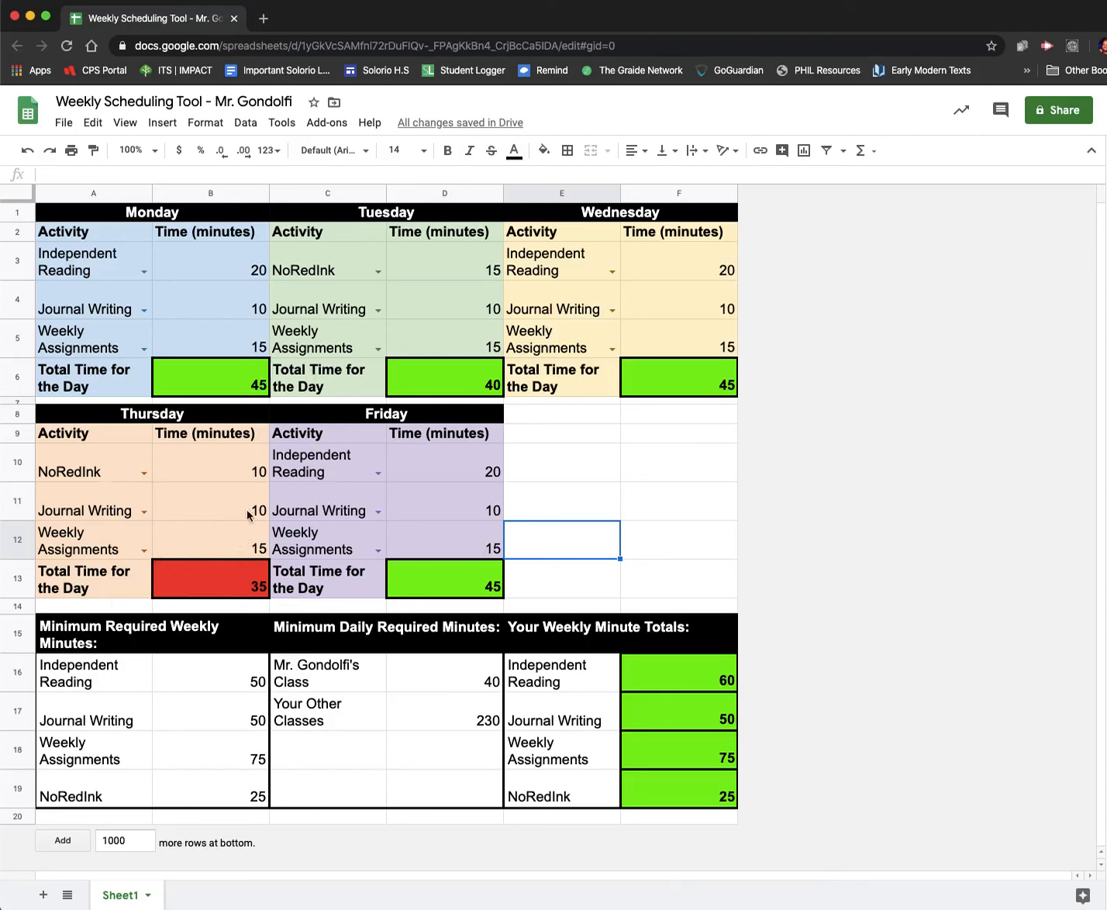
Set Thursday's Weekly Assignments time to 20 minutes.
click(258, 550)
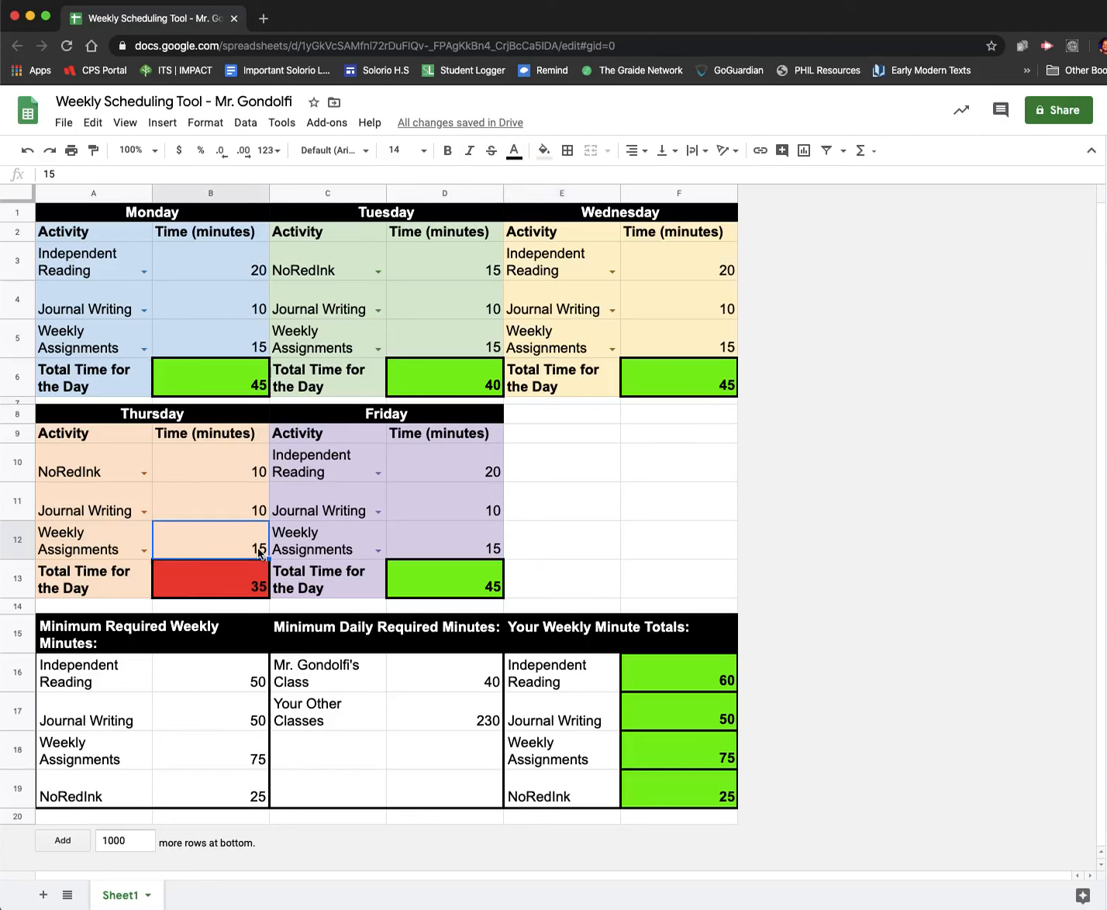
text(20)
key(Tab)
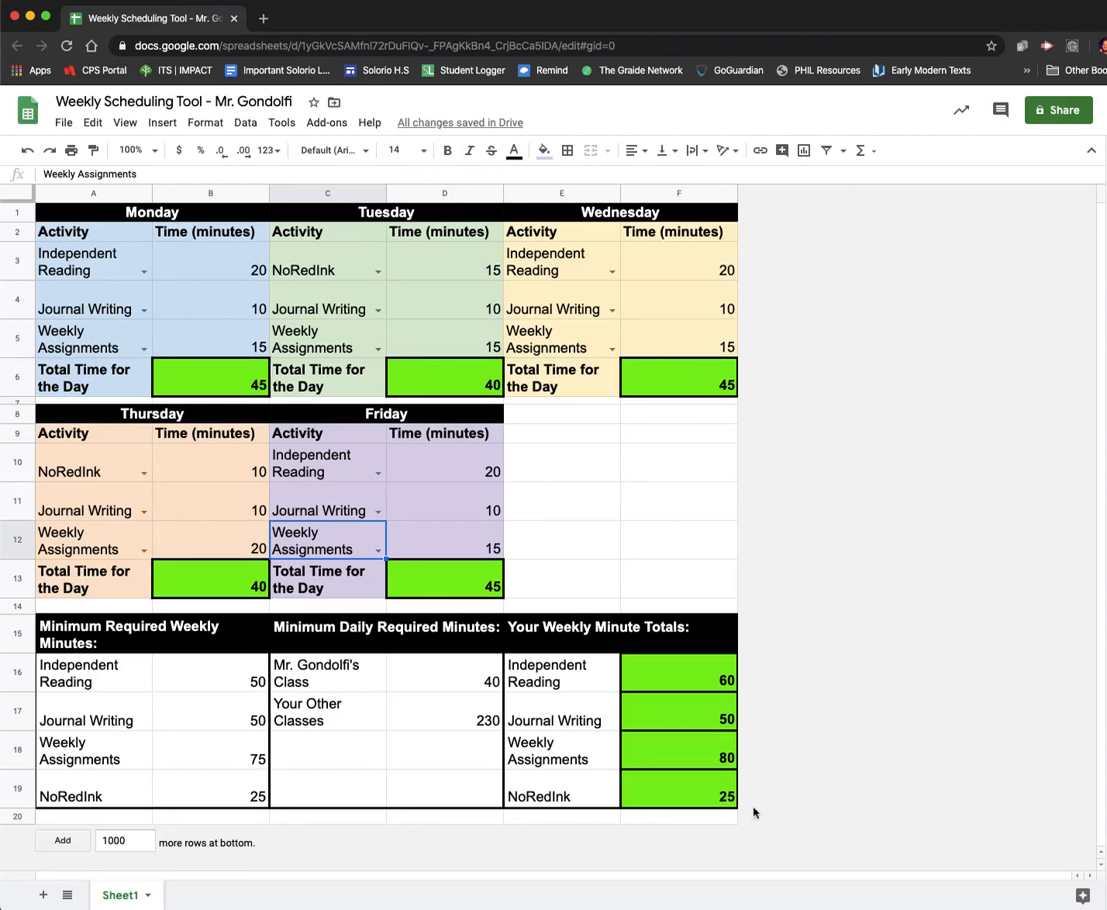
Take a screenshot of the whole schedule including the weekly totals, view the captured image, and minimize its window.
click(793, 700)
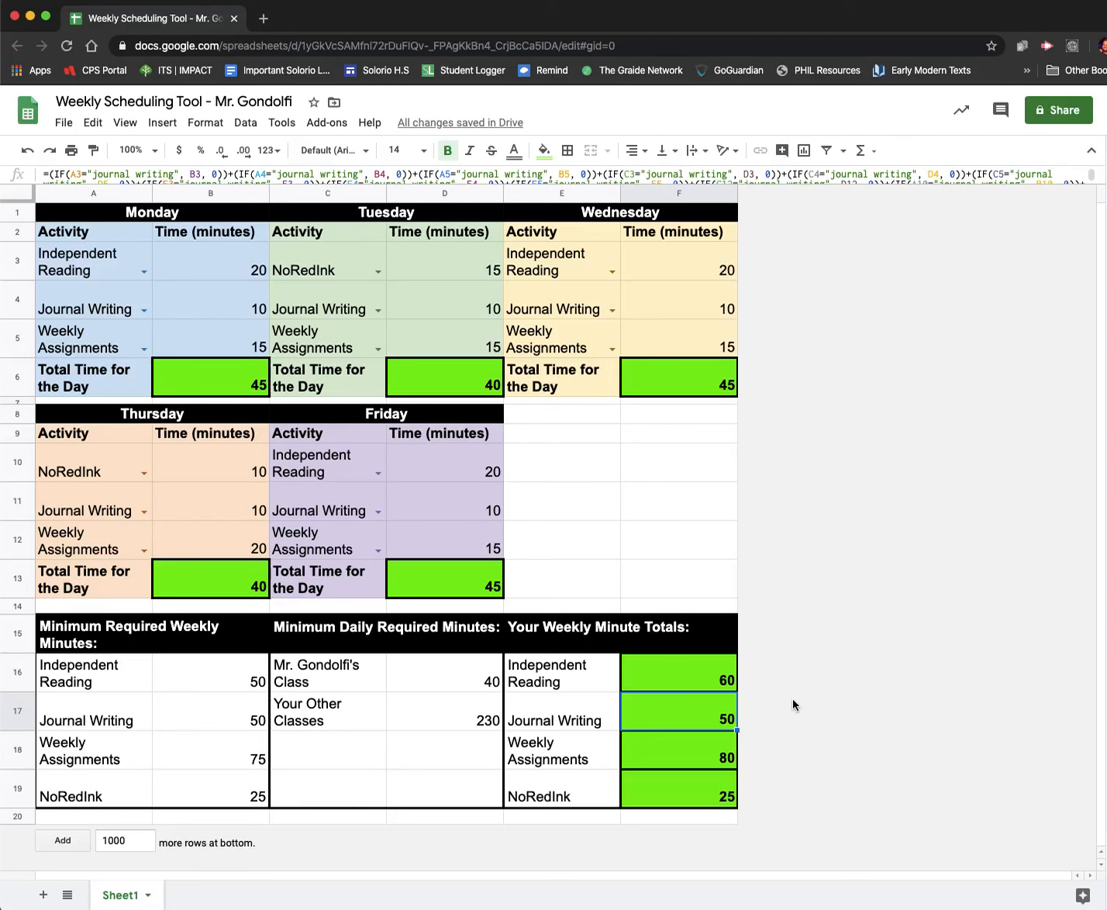
key(super+shift+4)
drag(743, 812, 39, 208)
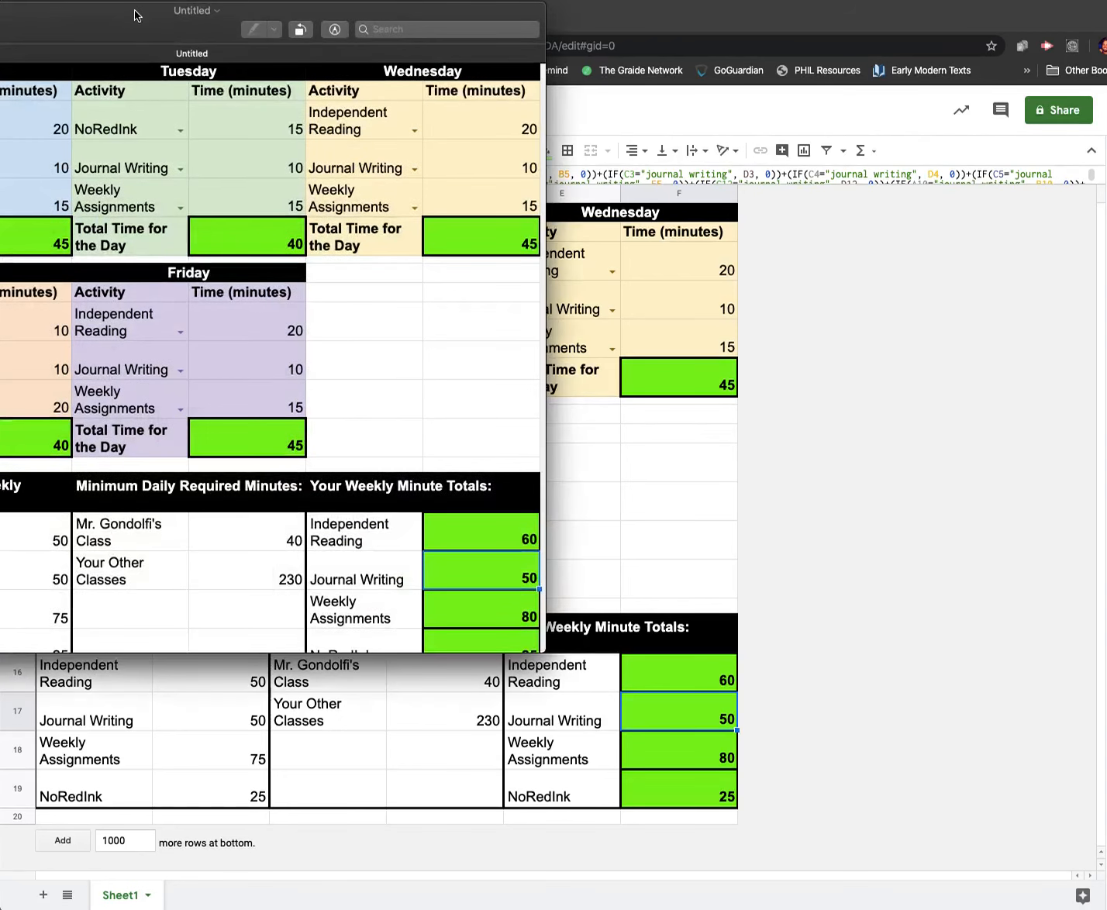
drag(141, 15, 471, 82)
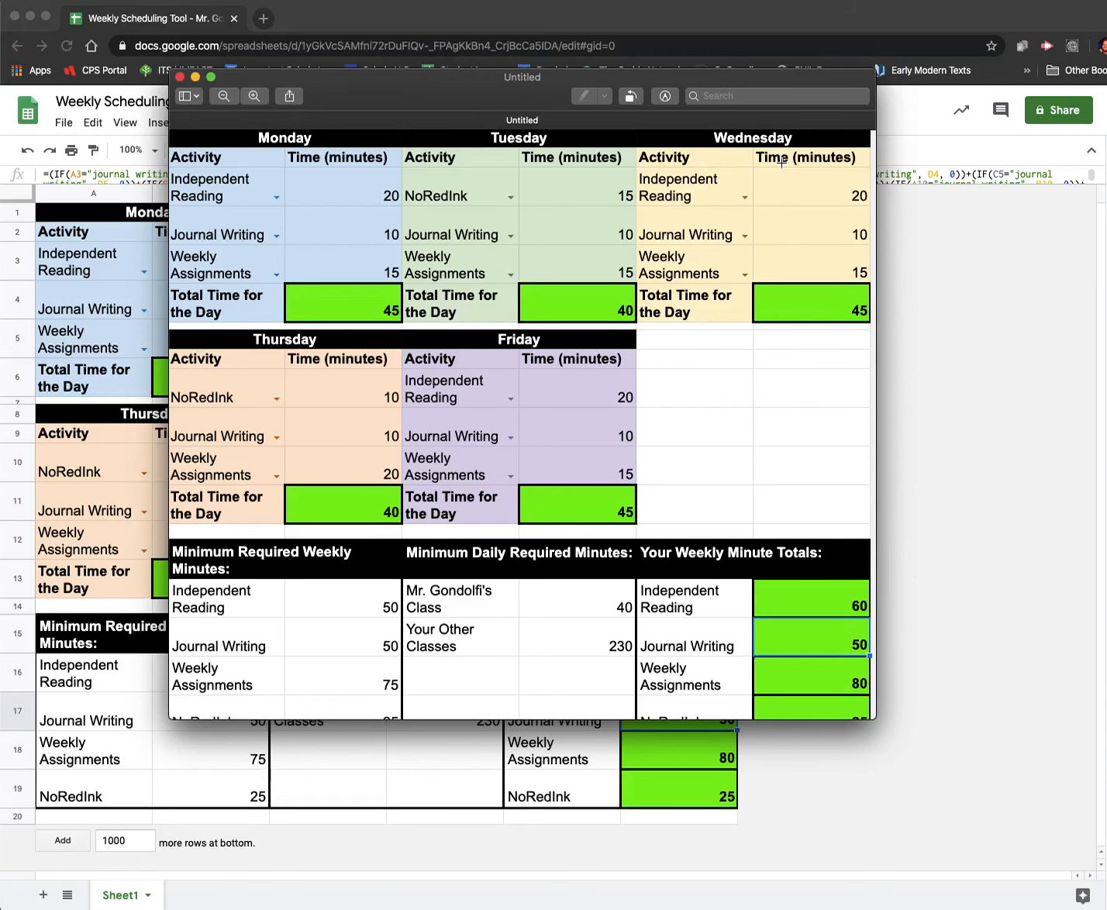
click(196, 78)
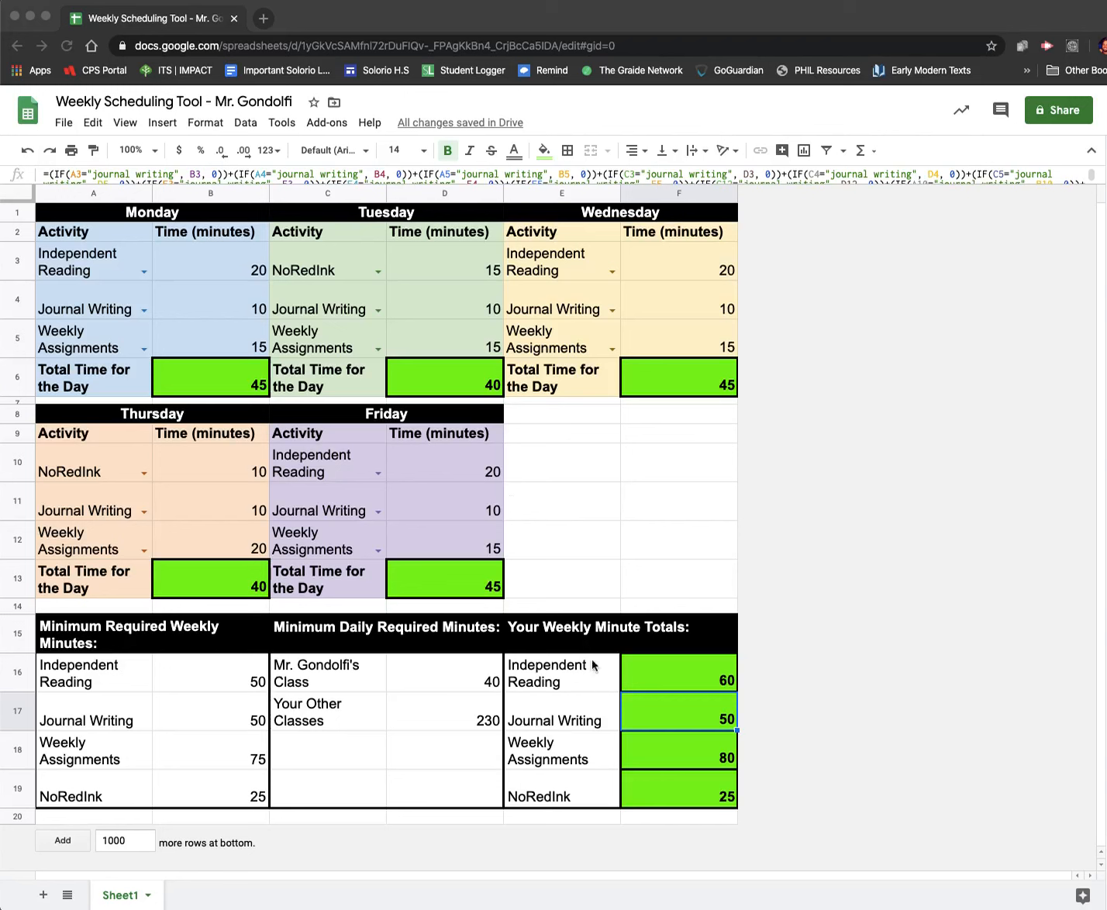
Inspect the weekly minute total cells for Independent Reading, Journal Writing, Weekly Assignments and NoRedInk.
click(686, 683)
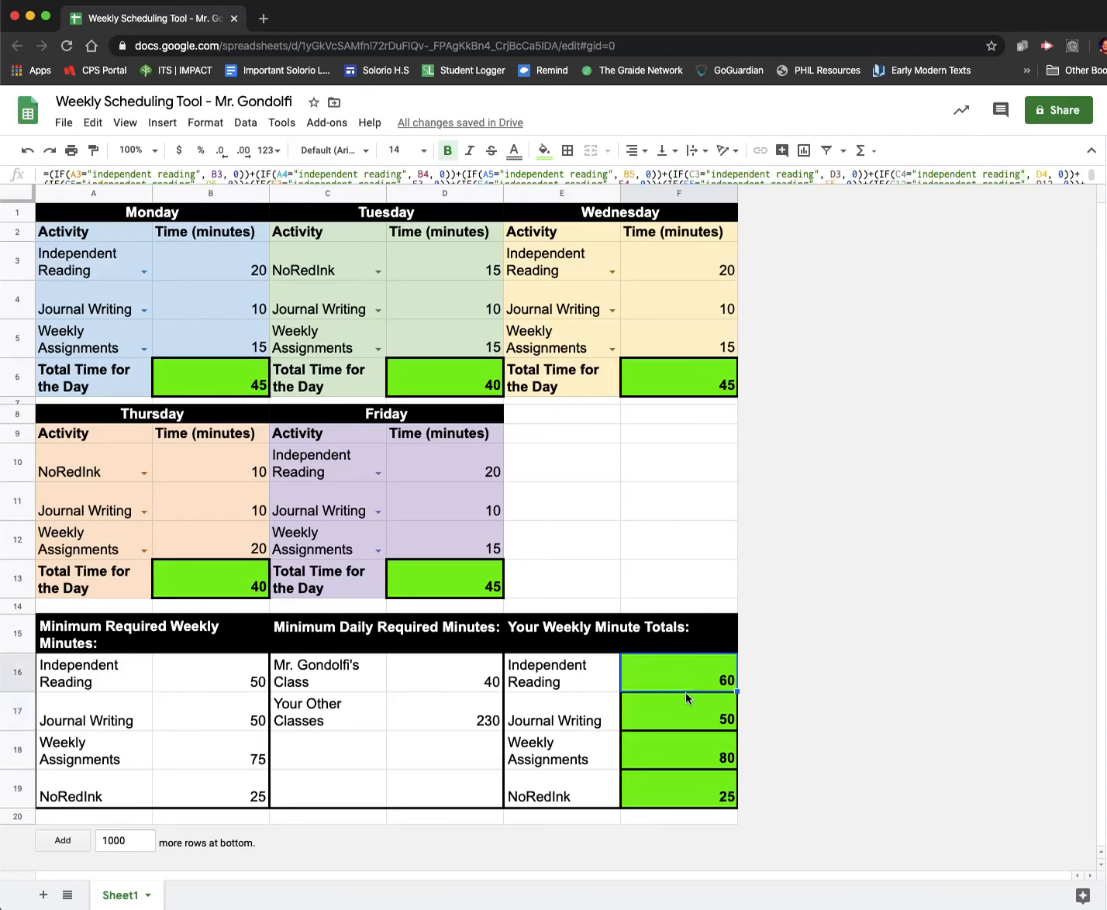
click(684, 720)
click(692, 743)
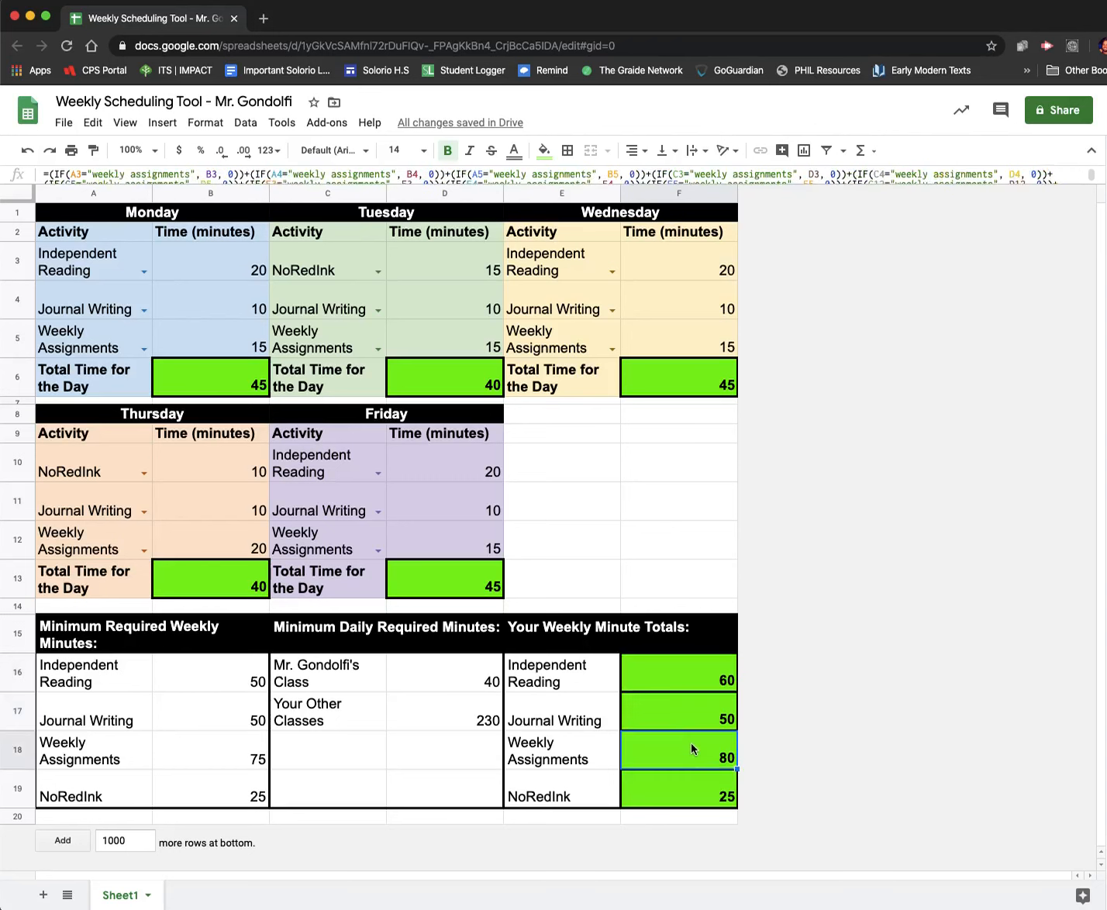
click(691, 787)
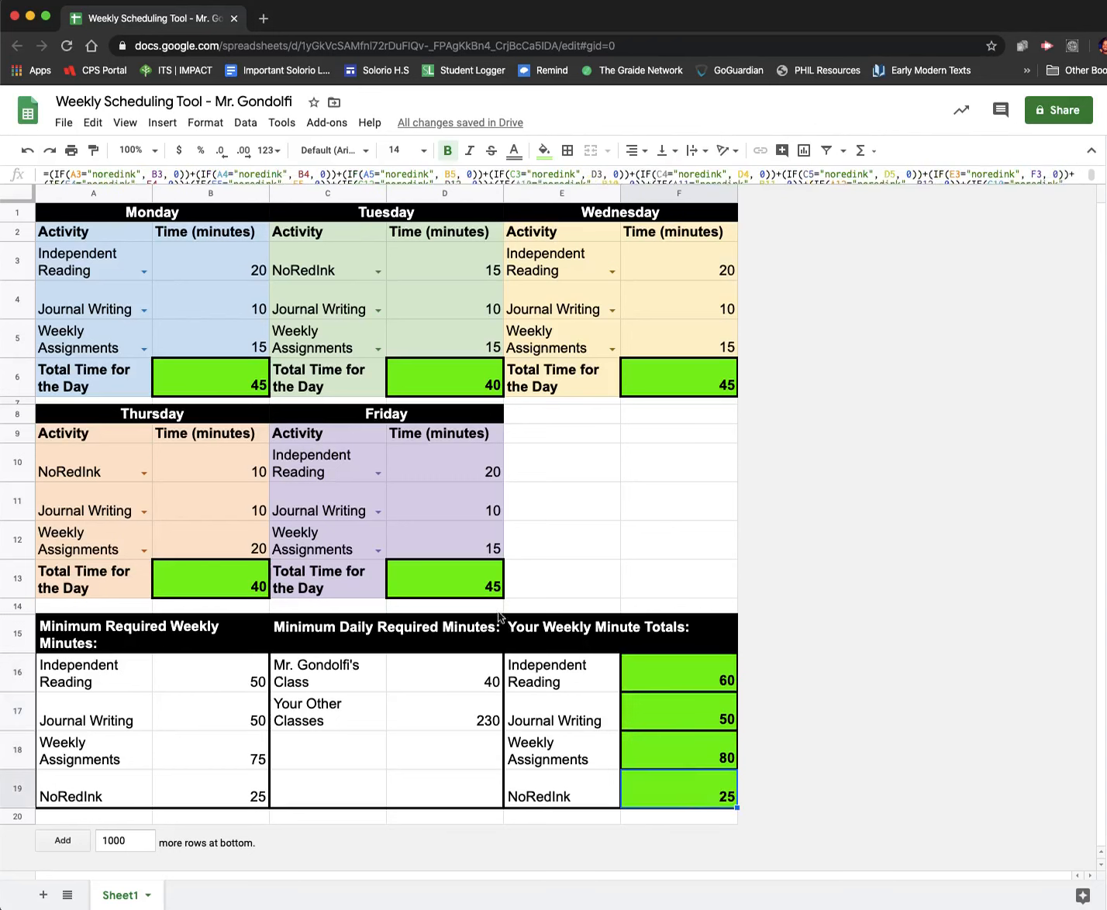